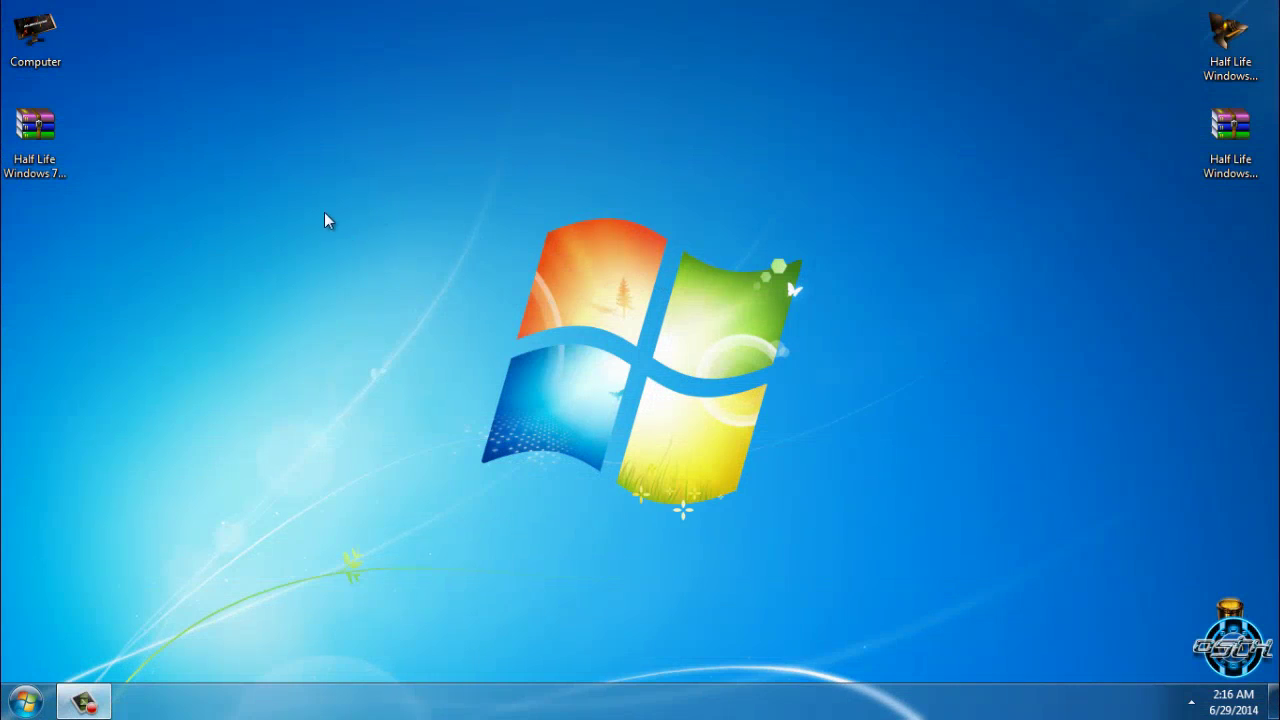
# Refresh the desktop a few times and select the Half Life theme archive.
pyautogui.click(50, 160)
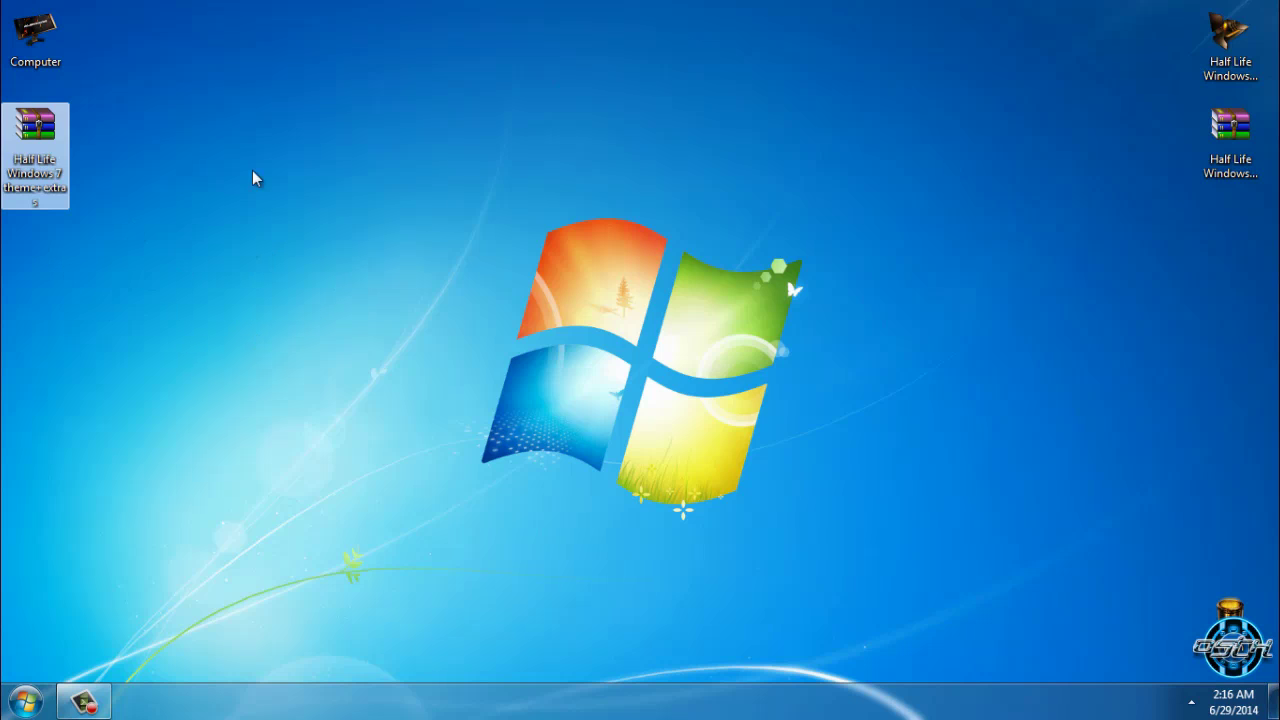
pyautogui.rightClick(111, 176)
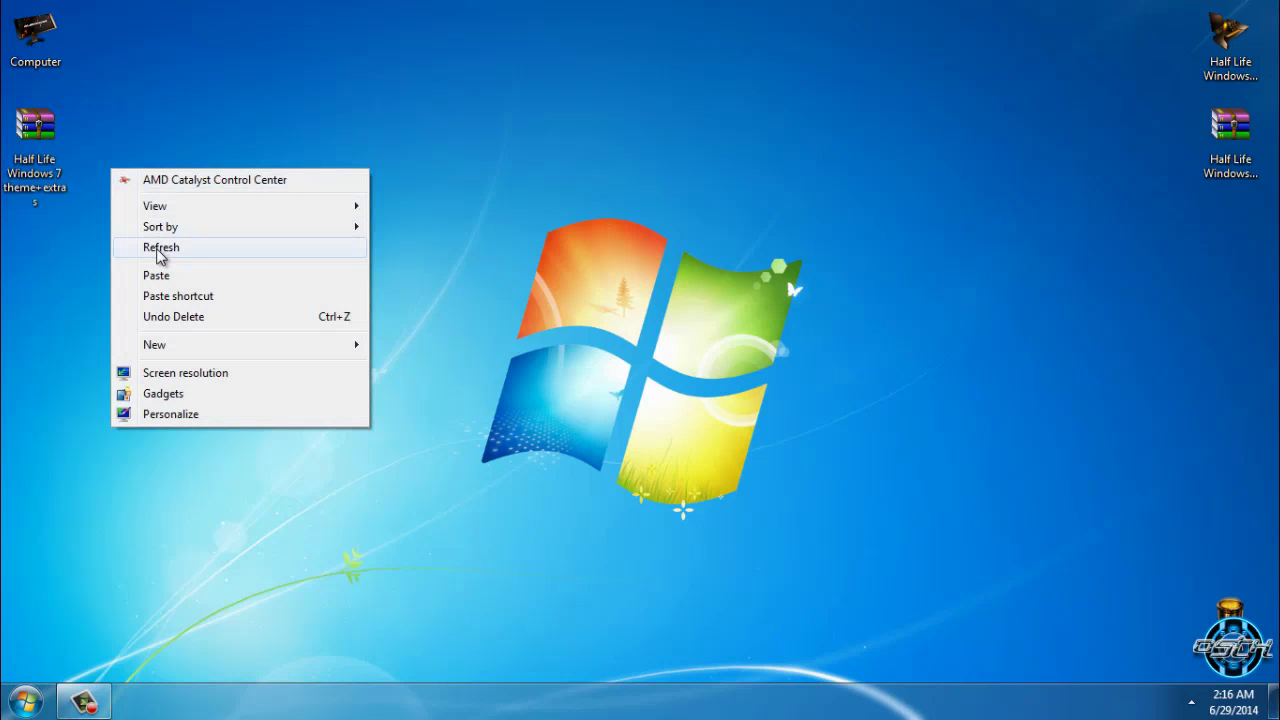
pyautogui.click(160, 246)
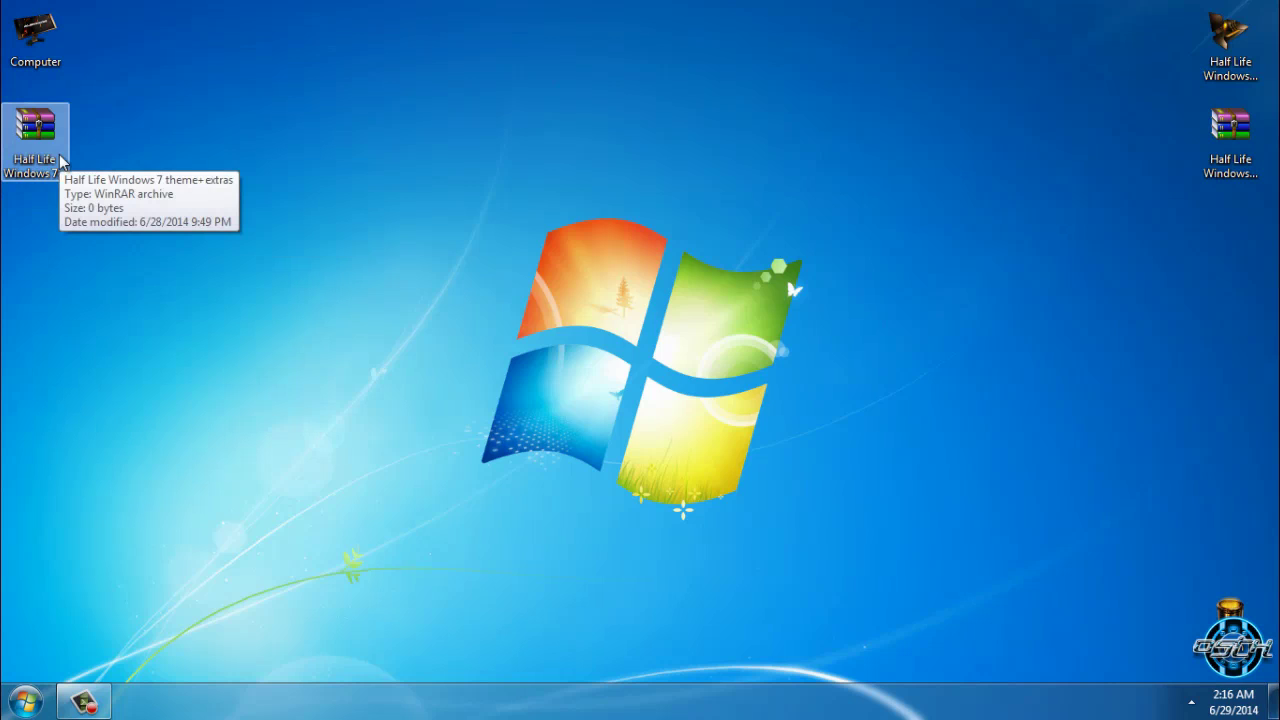
pyautogui.rightClick(45, 160)
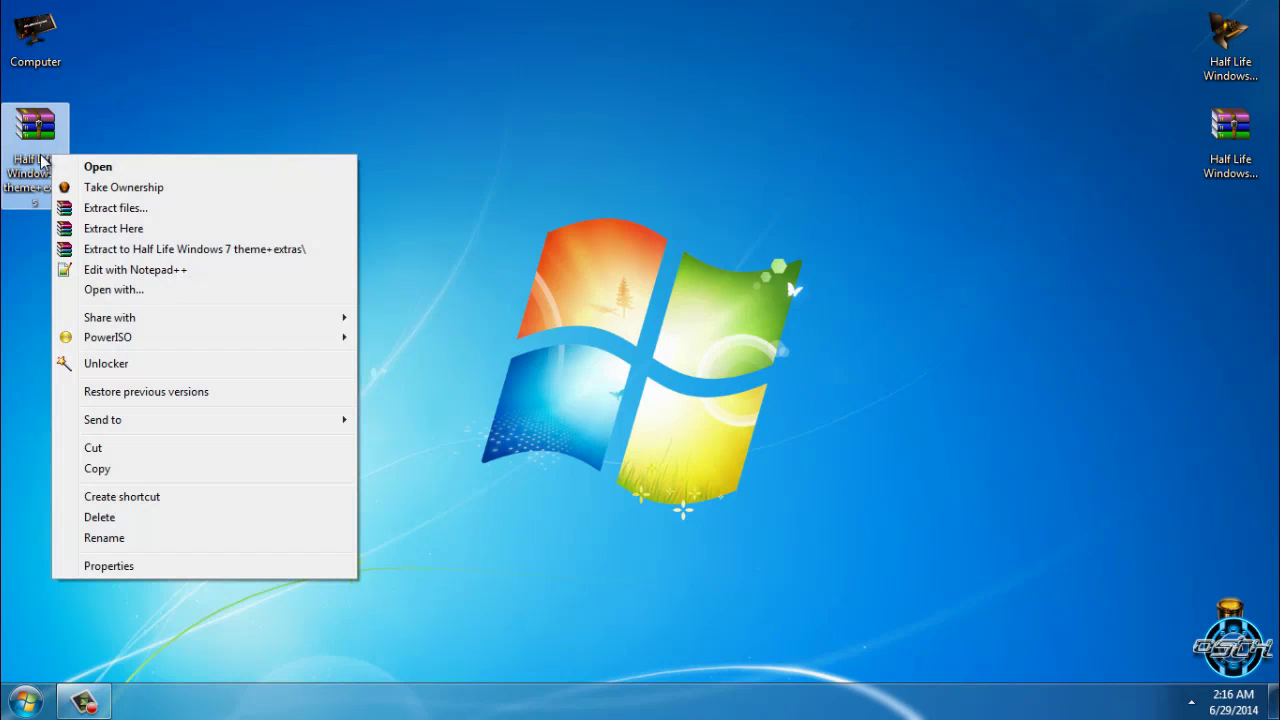
pyautogui.click(136, 153)
pyautogui.rightClick(137, 131)
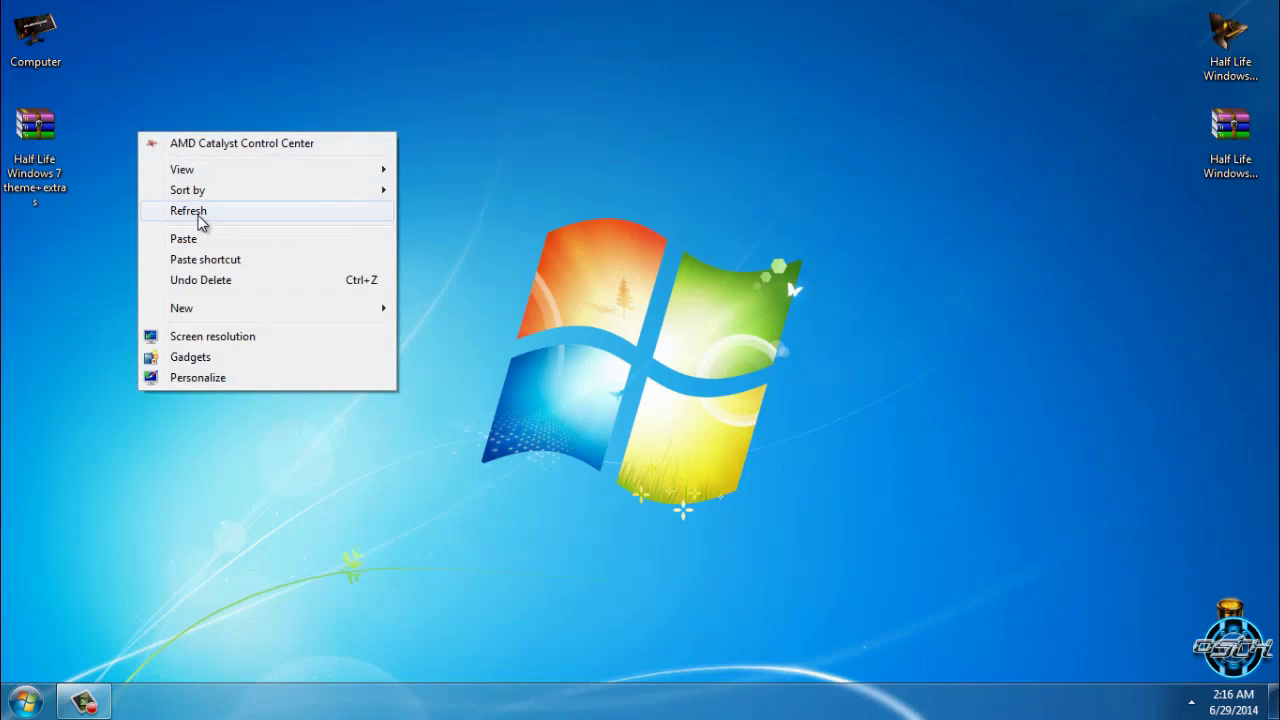
pyautogui.click(204, 218)
pyautogui.click(55, 174)
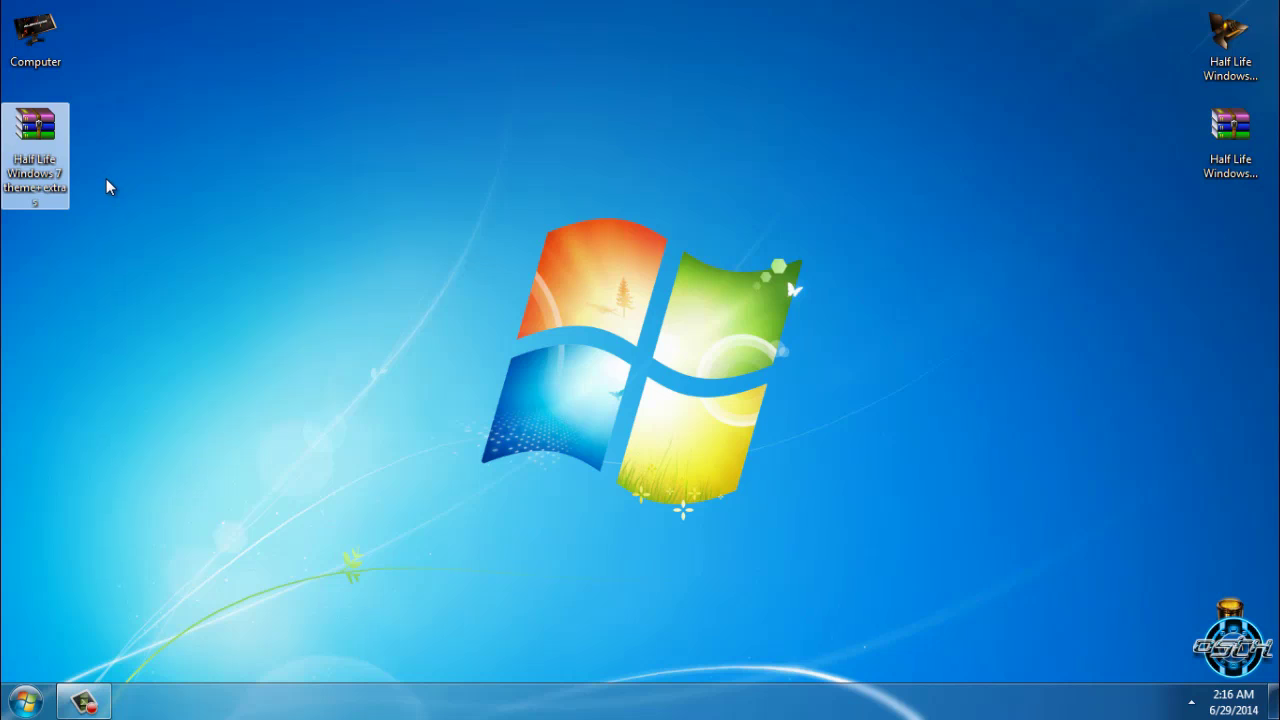
# Extract the archive to 'Half Life Windows 7 theme+extras' and briefly open the extracted folder.
pyautogui.rightClick(42, 177)
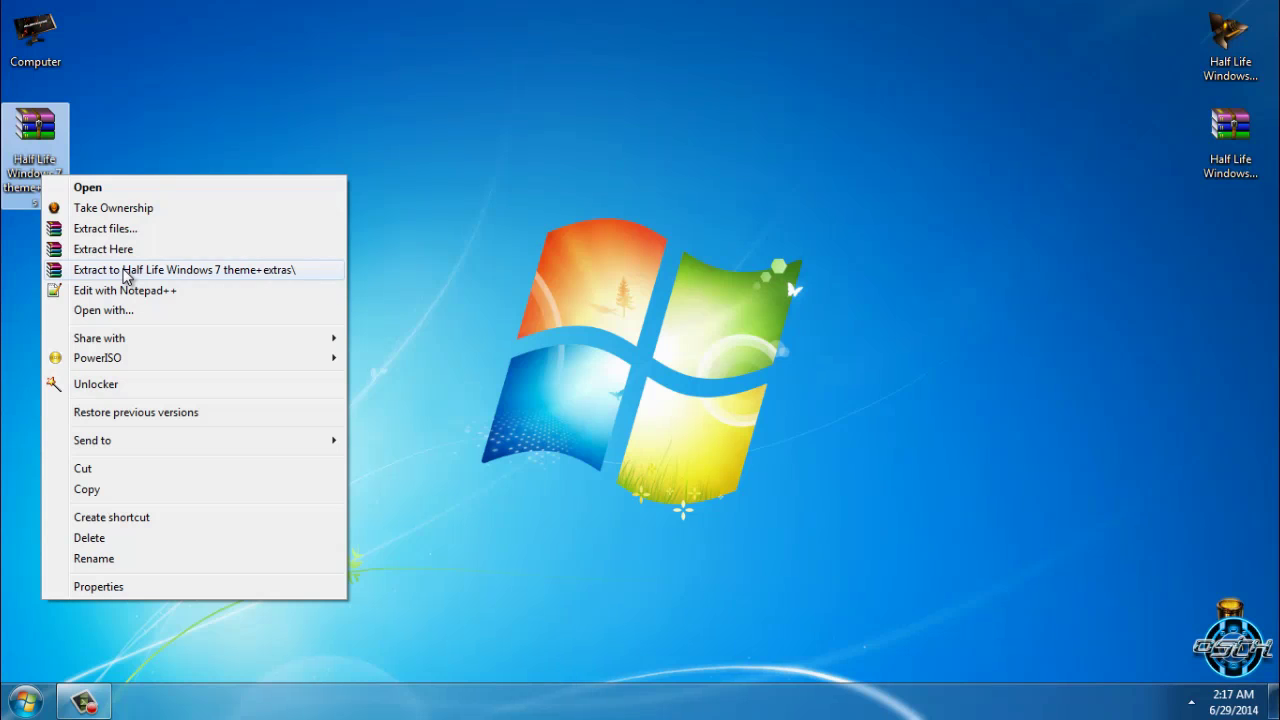
pyautogui.click(124, 270)
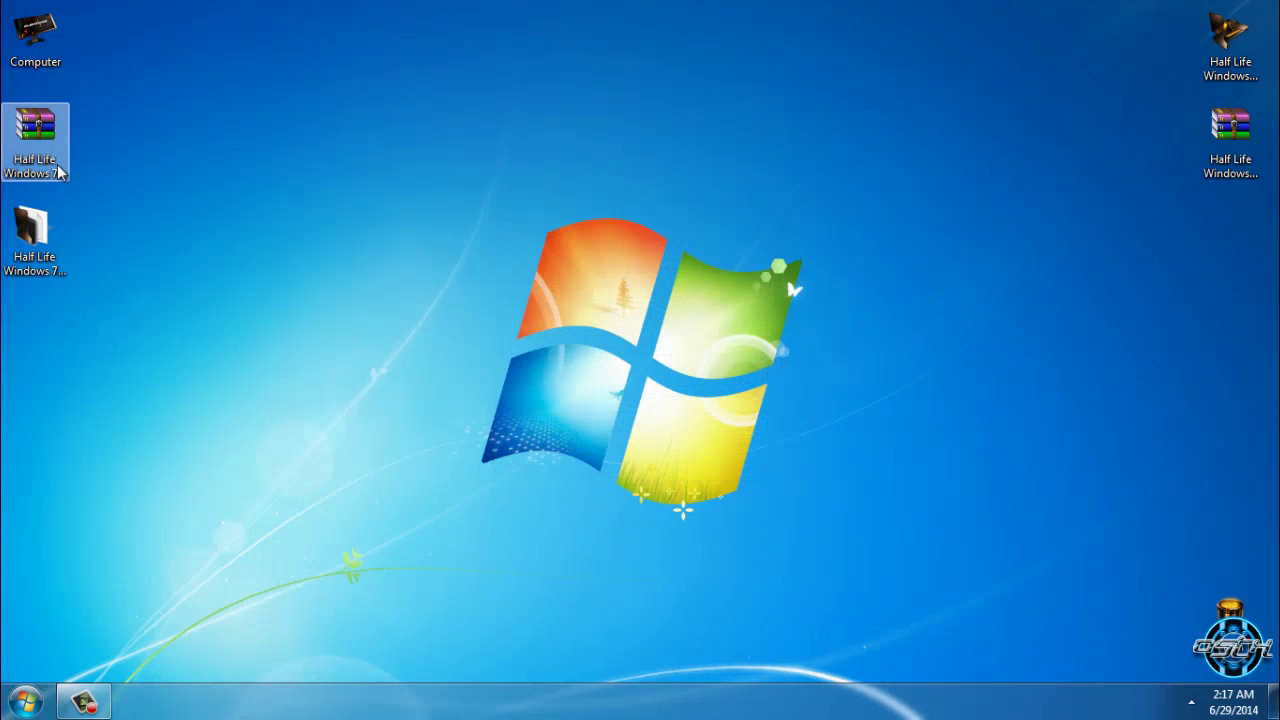
pyautogui.click(52, 260)
pyautogui.doubleClick(52, 260)
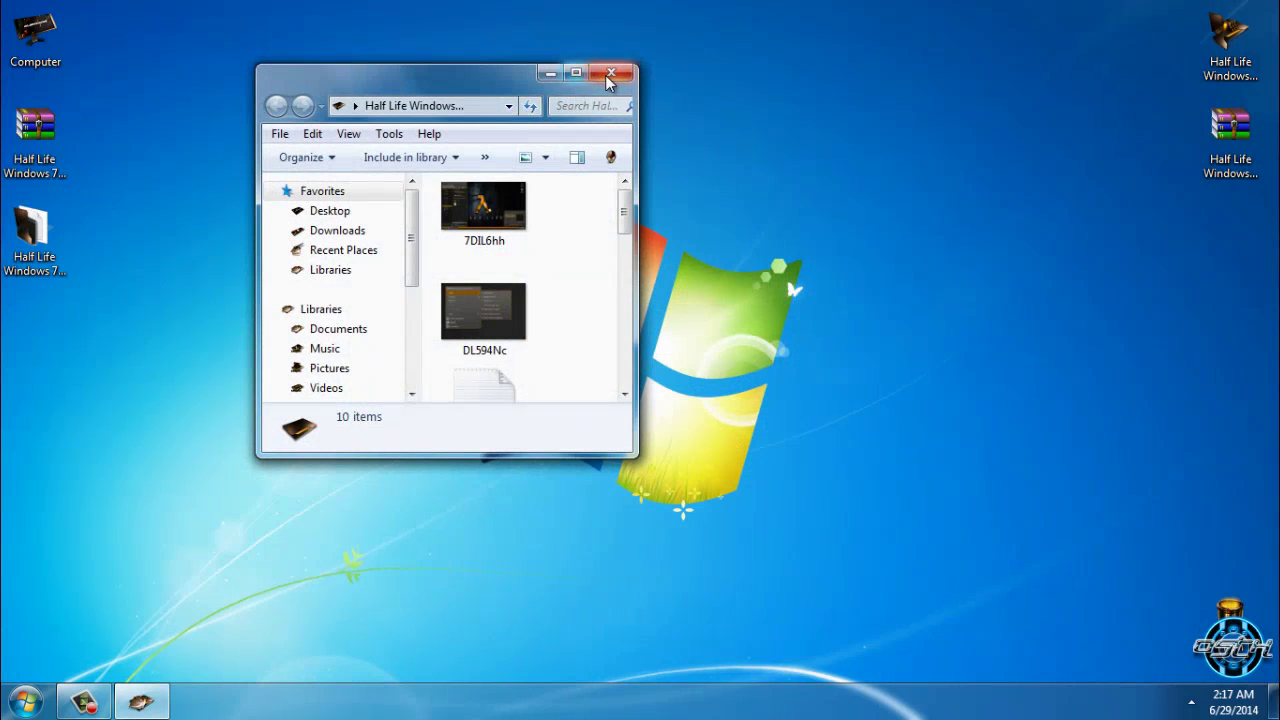
pyautogui.click(611, 73)
# Delete the archive and its extracted copy, then move the theme folder below Computer.
pyautogui.moveTo(100, 290); pyautogui.dragTo(15, 110)
pyautogui.rightClick(35, 117)
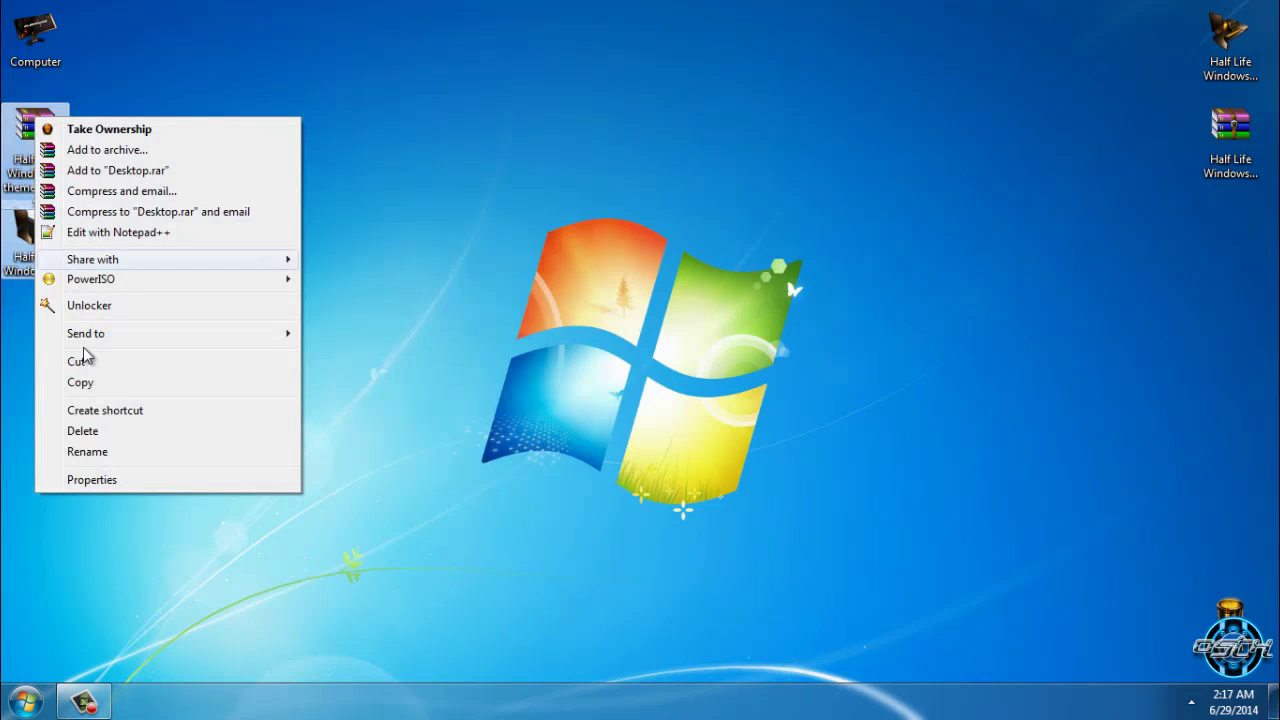
pyautogui.click(86, 431)
pyautogui.click(714, 364)
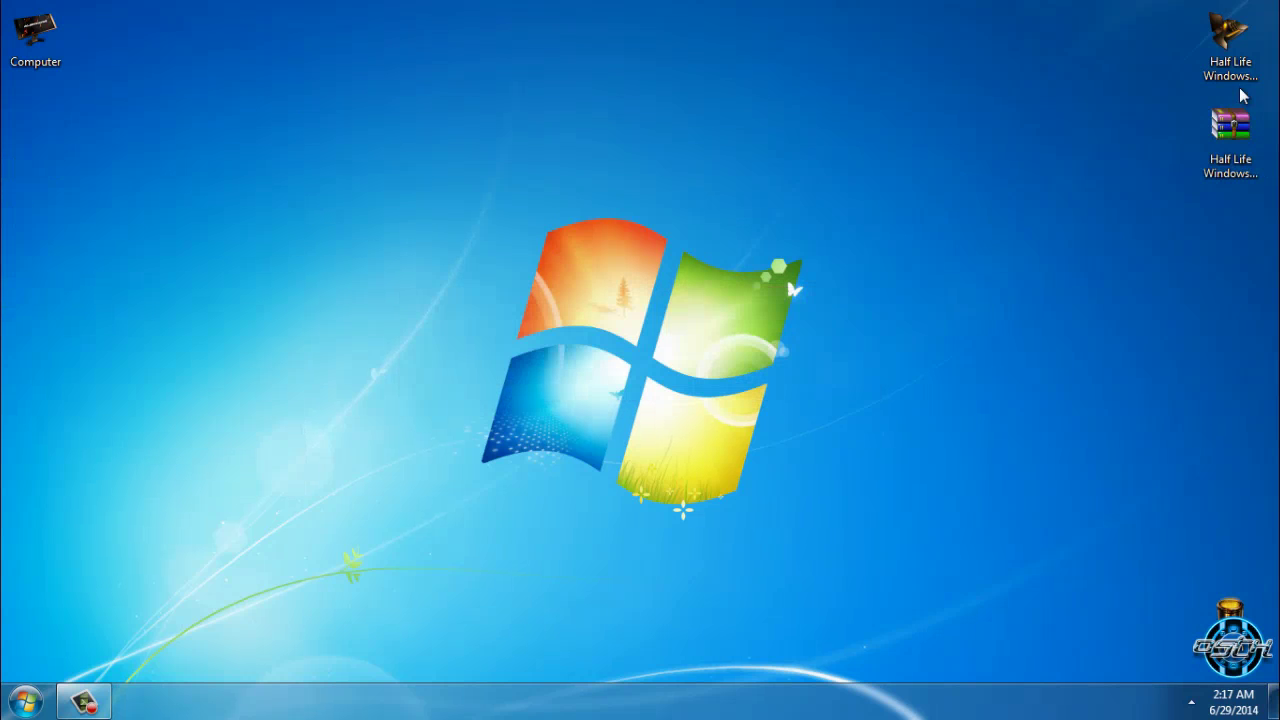
pyautogui.moveTo(1232, 62); pyautogui.dragTo(54, 192)
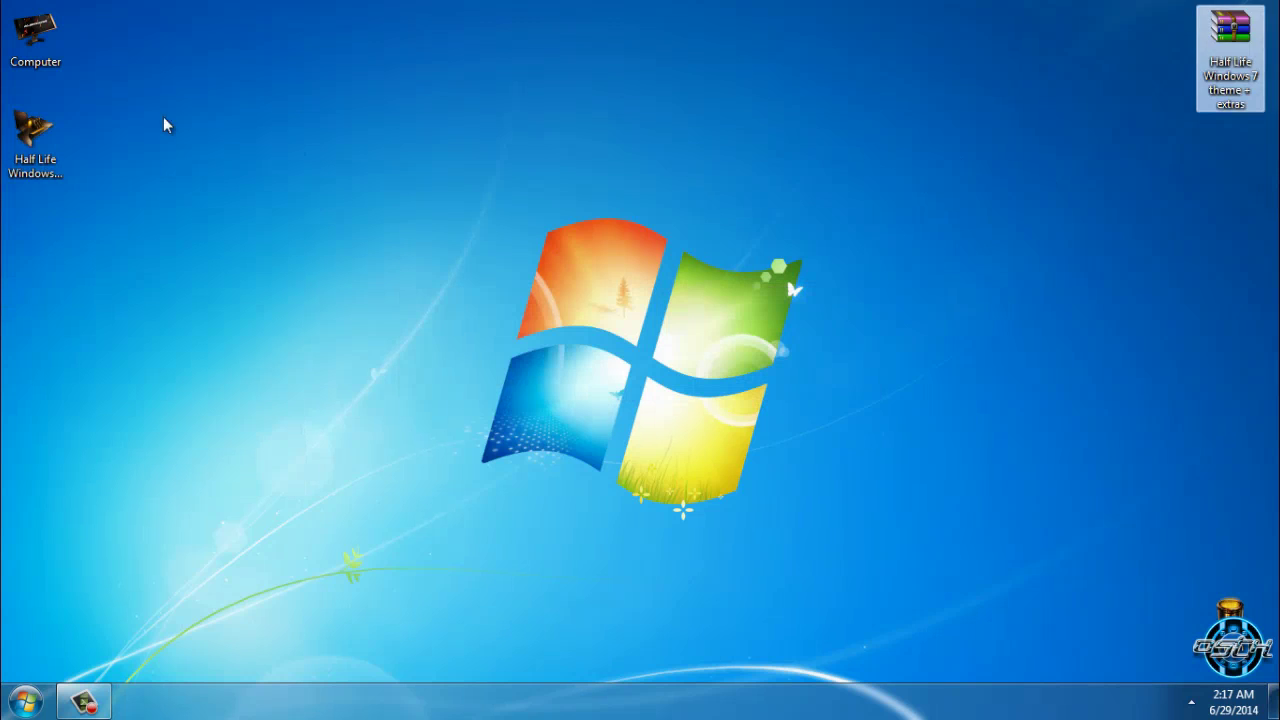
# Open the Half Life theme folder maximized and go into Extras > Fonts.
pyautogui.doubleClick(35, 140)
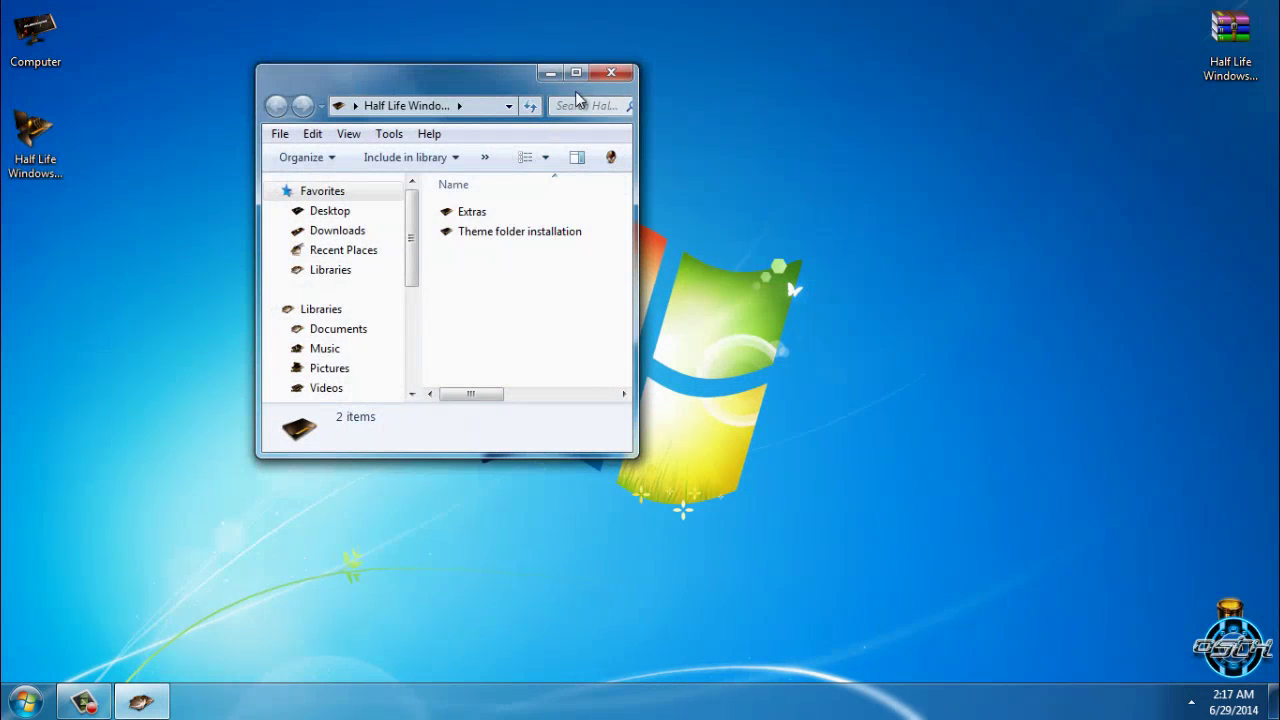
pyautogui.doubleClick(582, 80)
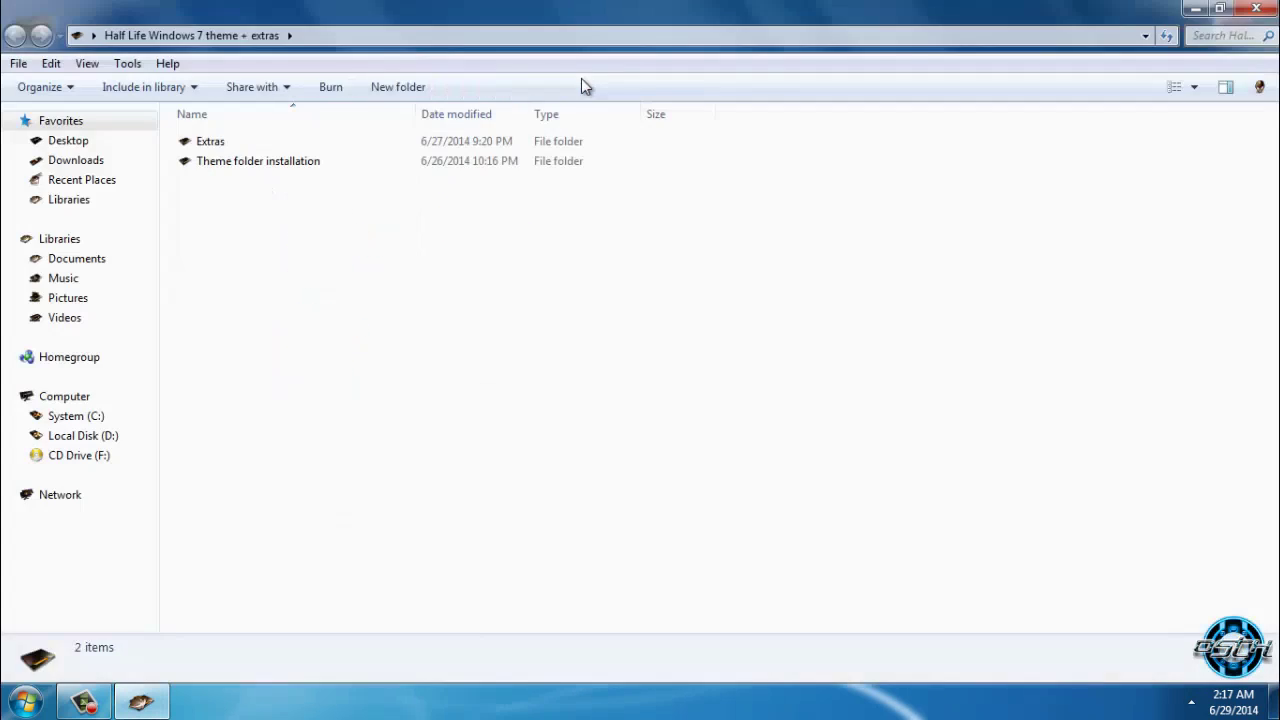
pyautogui.doubleClick(230, 145)
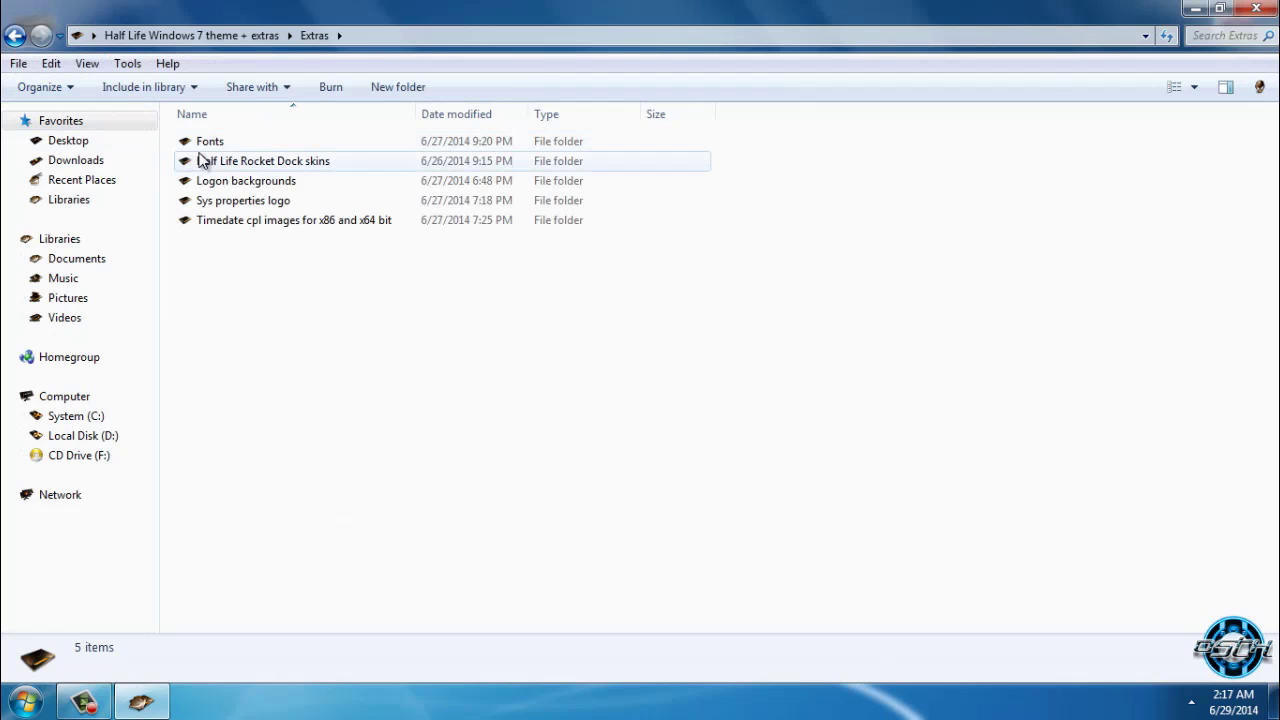
pyautogui.doubleClick(227, 145)
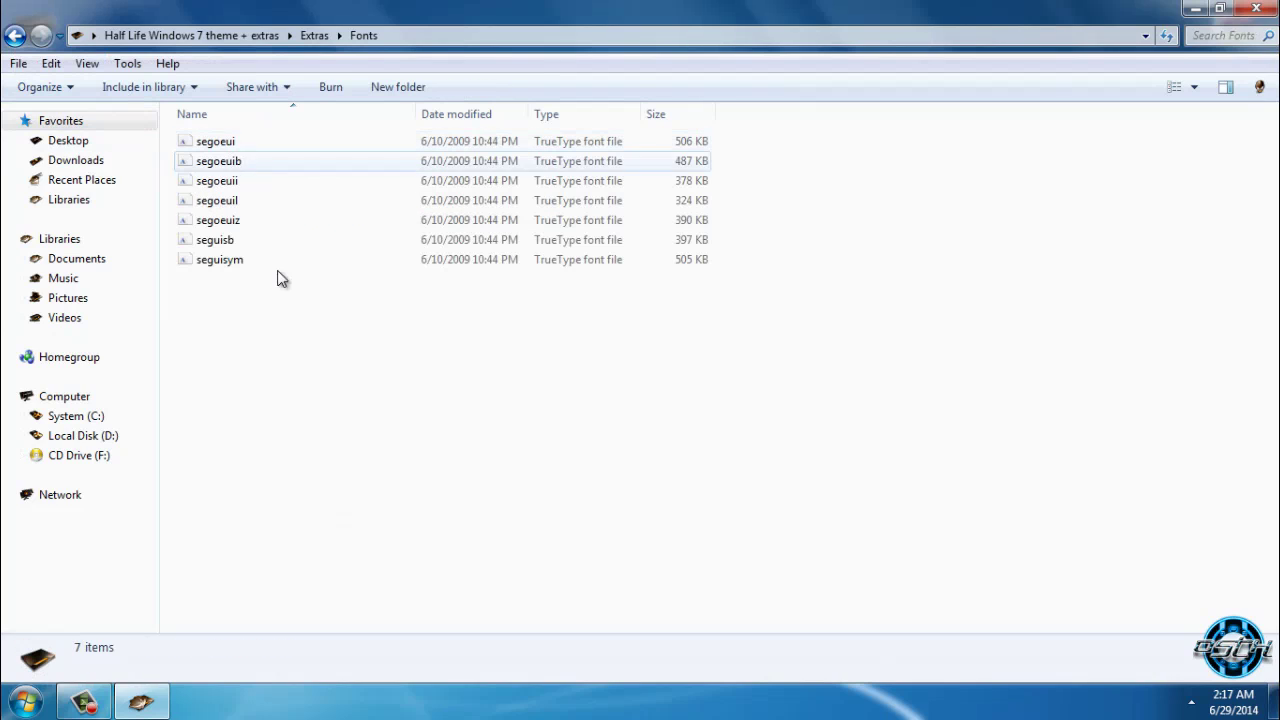
# Select all seven font files and bring up their Install option.
pyautogui.moveTo(291, 307); pyautogui.dragTo(220, 136)
pyautogui.rightClick(220, 141)
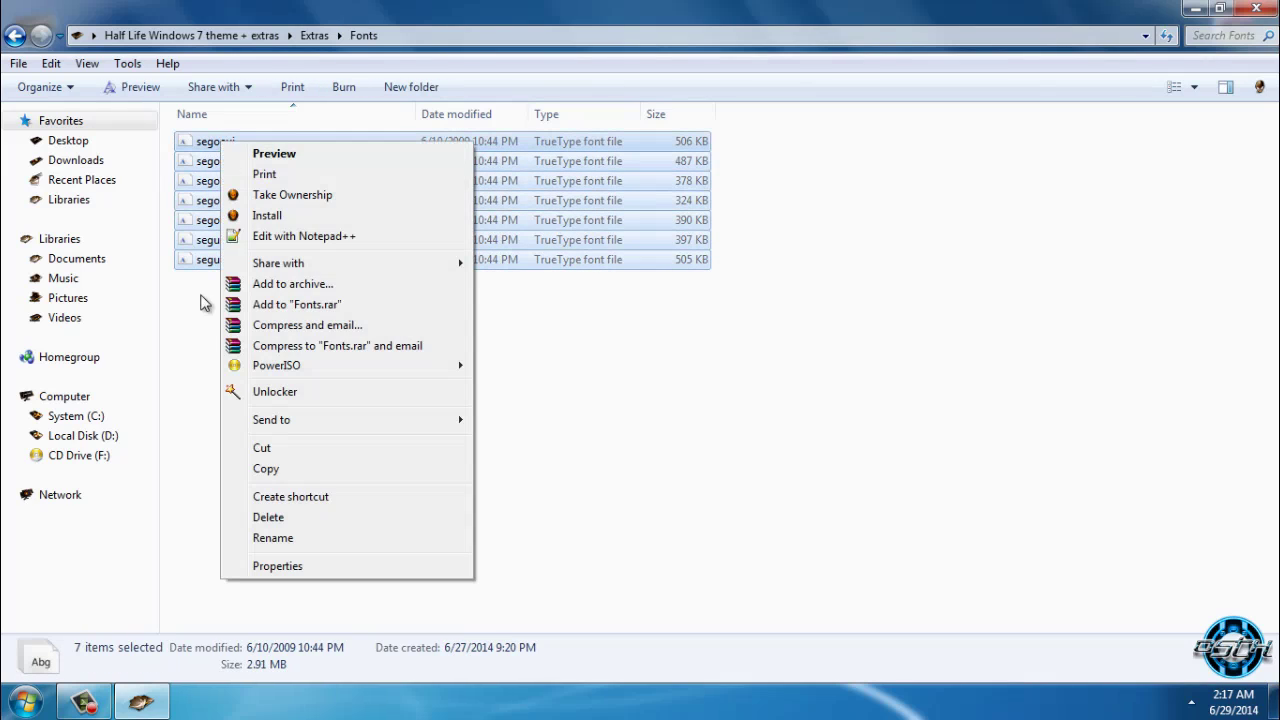
pyautogui.click(200, 322)
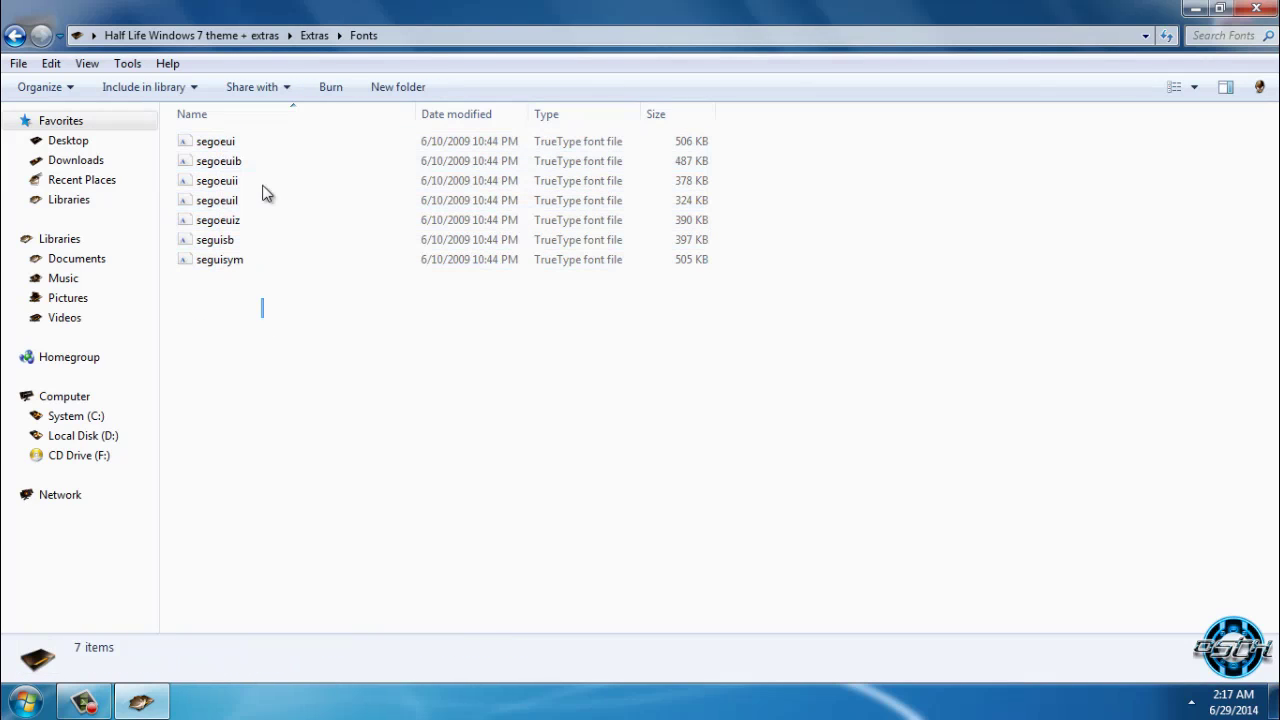
pyautogui.moveTo(267, 193); pyautogui.dragTo(226, 141)
pyautogui.rightClick(226, 141)
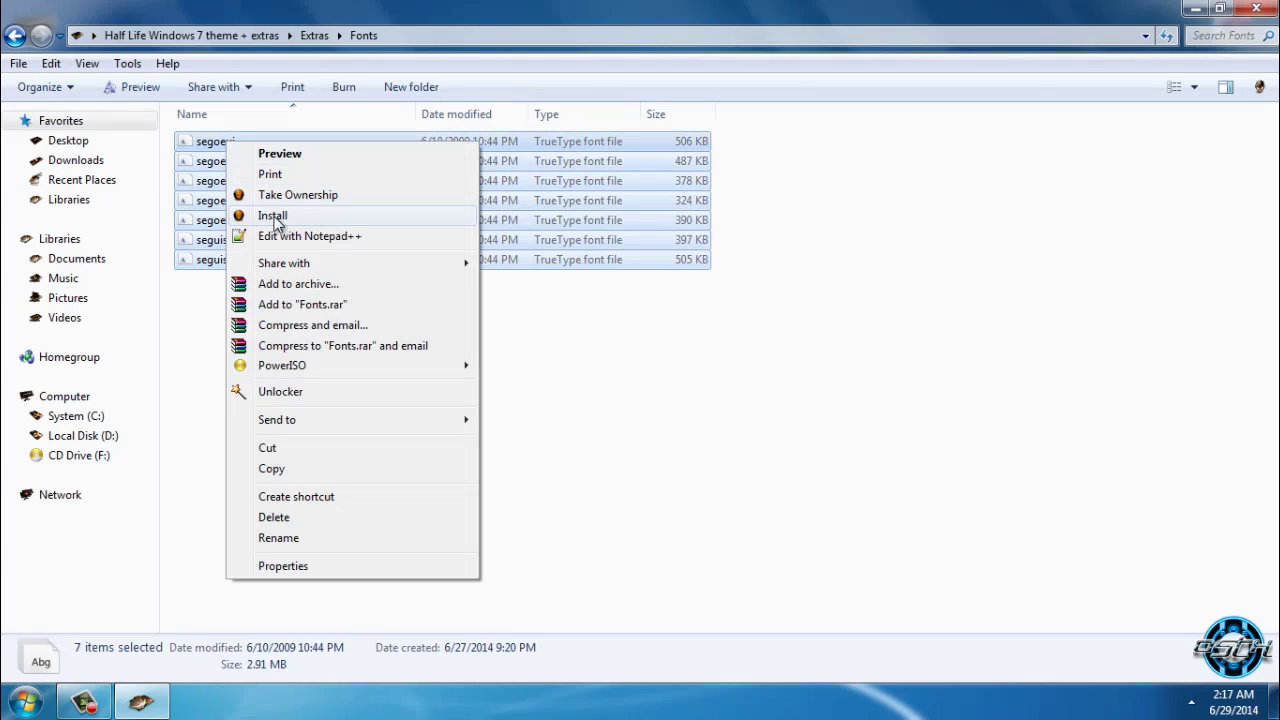
# Go back twice to the main theme folder and select Theme folder installation.
pyautogui.click(16, 37)
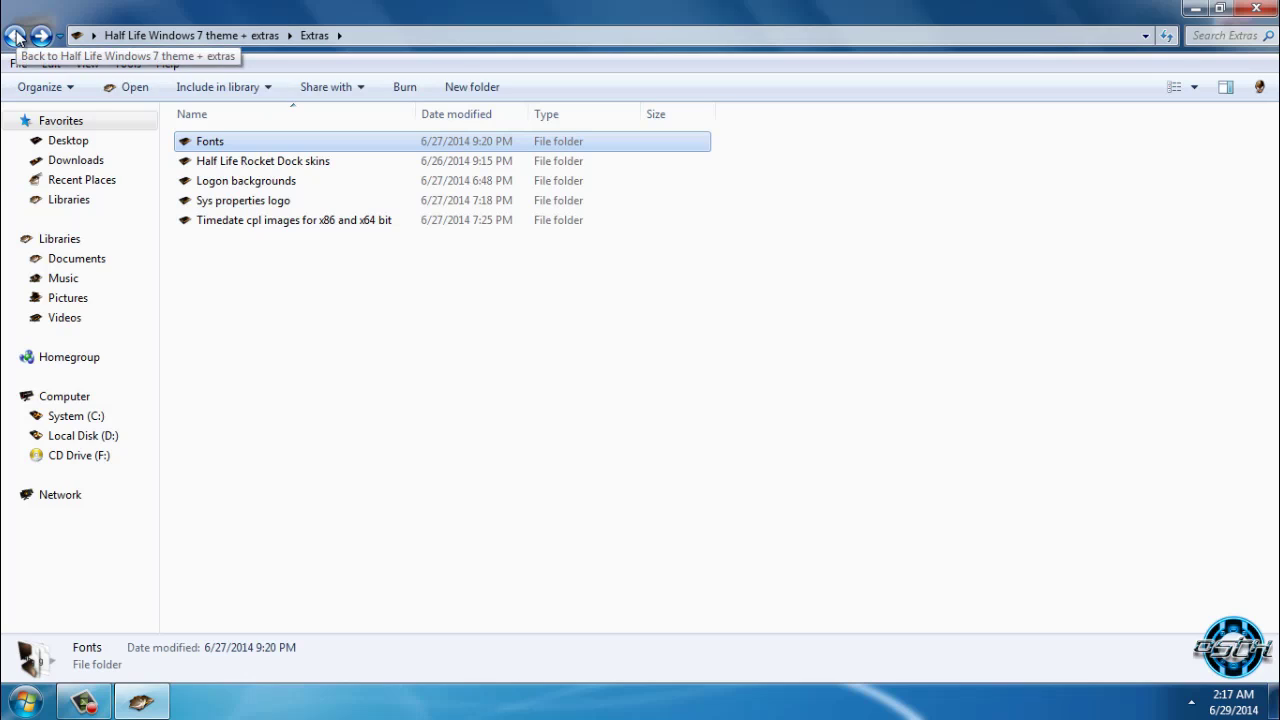
pyautogui.click(16, 37)
pyautogui.click(209, 165)
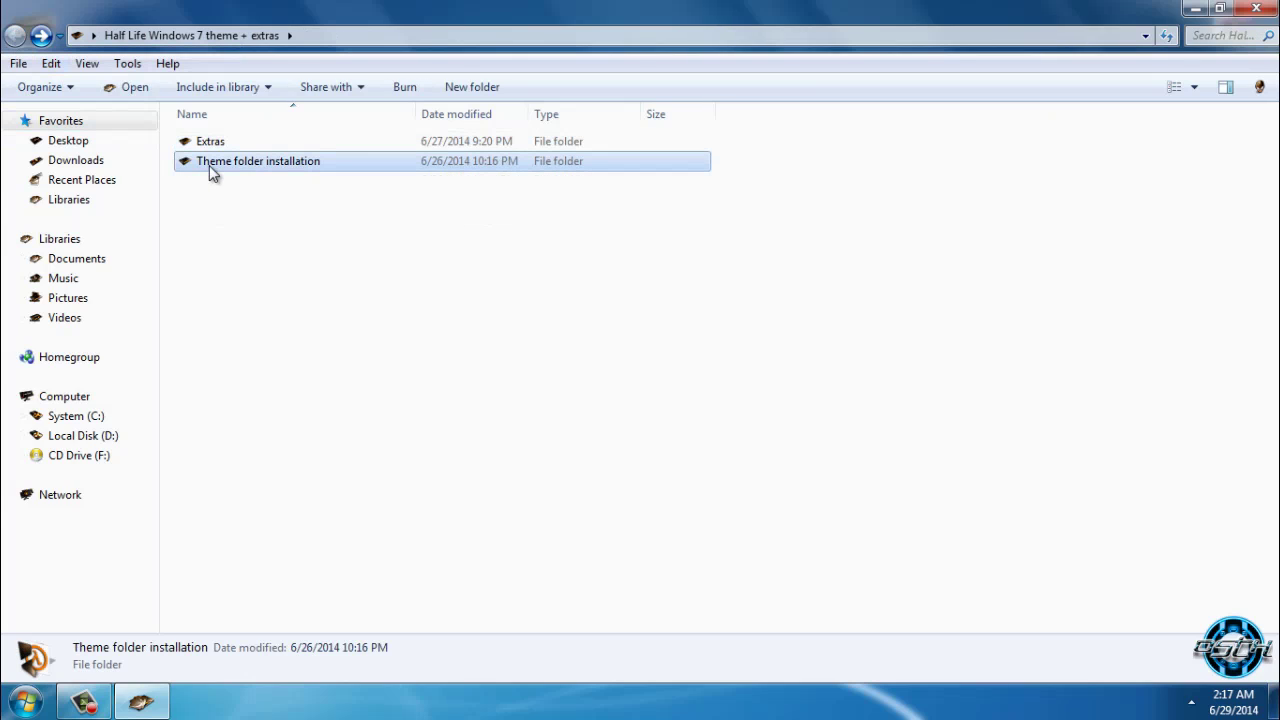
# Launch the Half Life Windows 7 theme installer, accept the licence and start extracting to Themes.
pyautogui.doubleClick(265, 165)
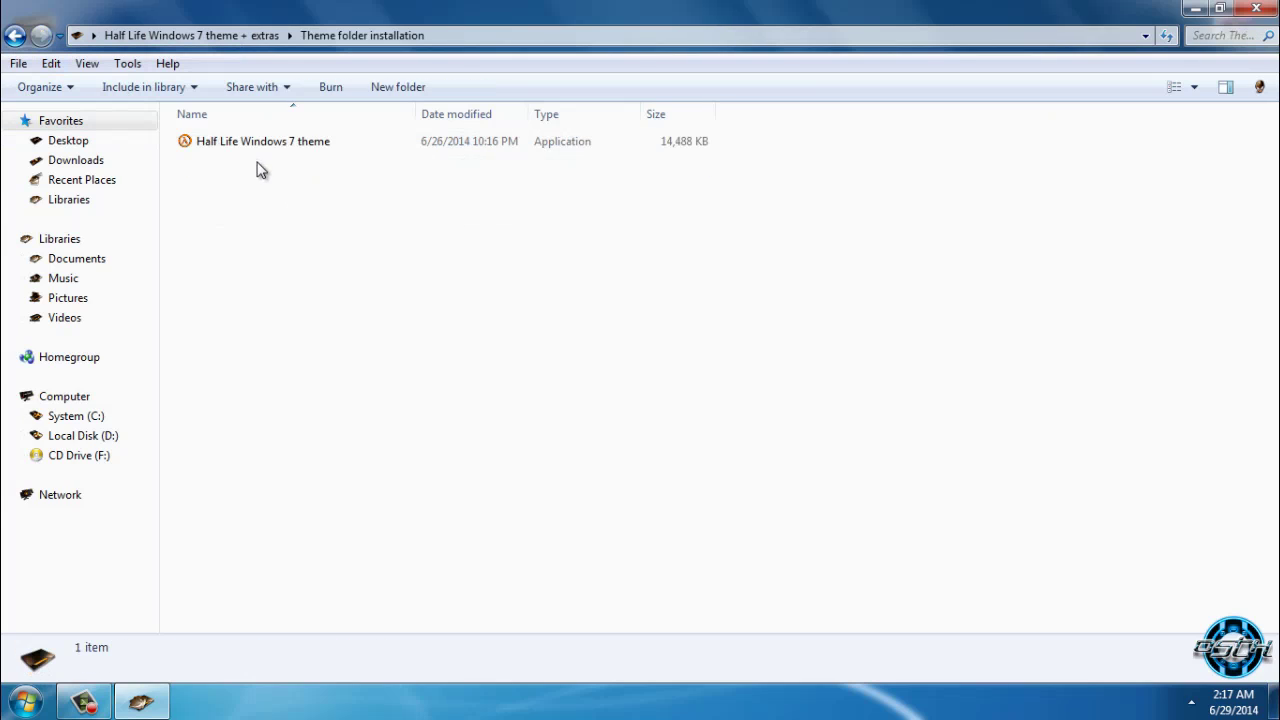
pyautogui.doubleClick(251, 143)
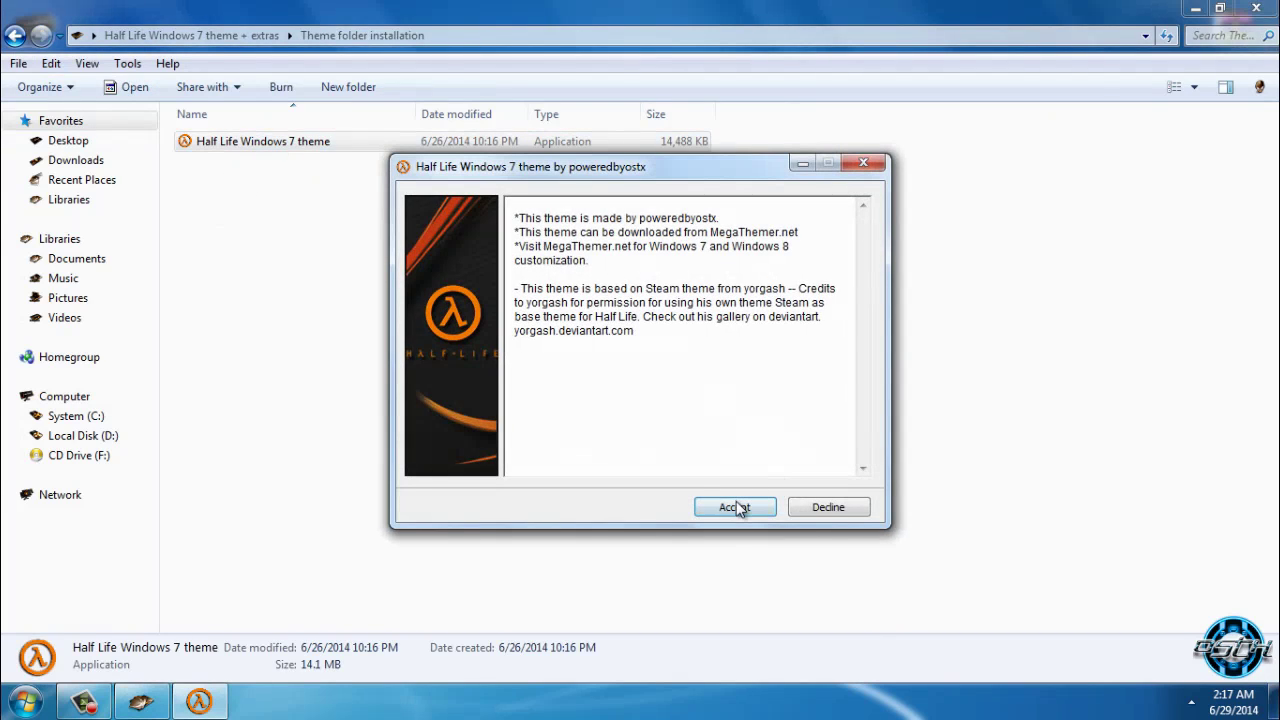
pyautogui.click(733, 507)
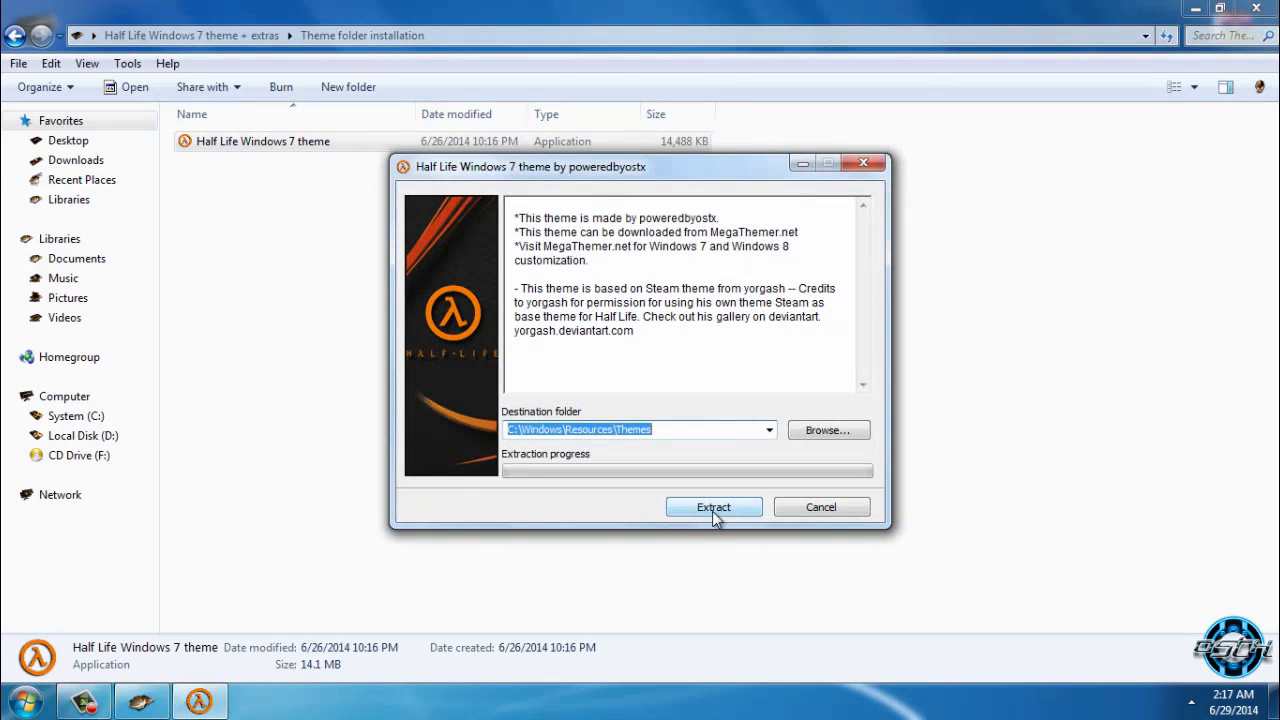
pyautogui.click(714, 507)
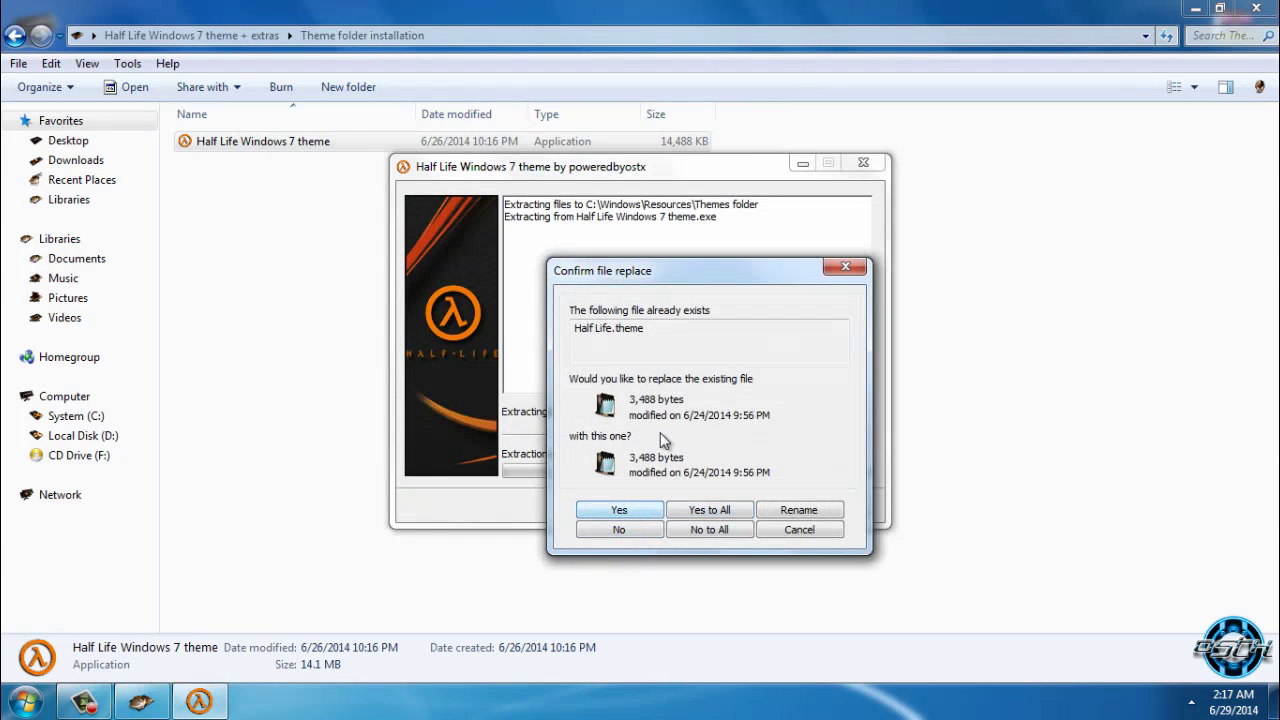
# Replace existing files with Yes and Yes to All, dismiss the error, close, and refresh.
pyautogui.moveTo(672, 278); pyautogui.dragTo(600, 234)
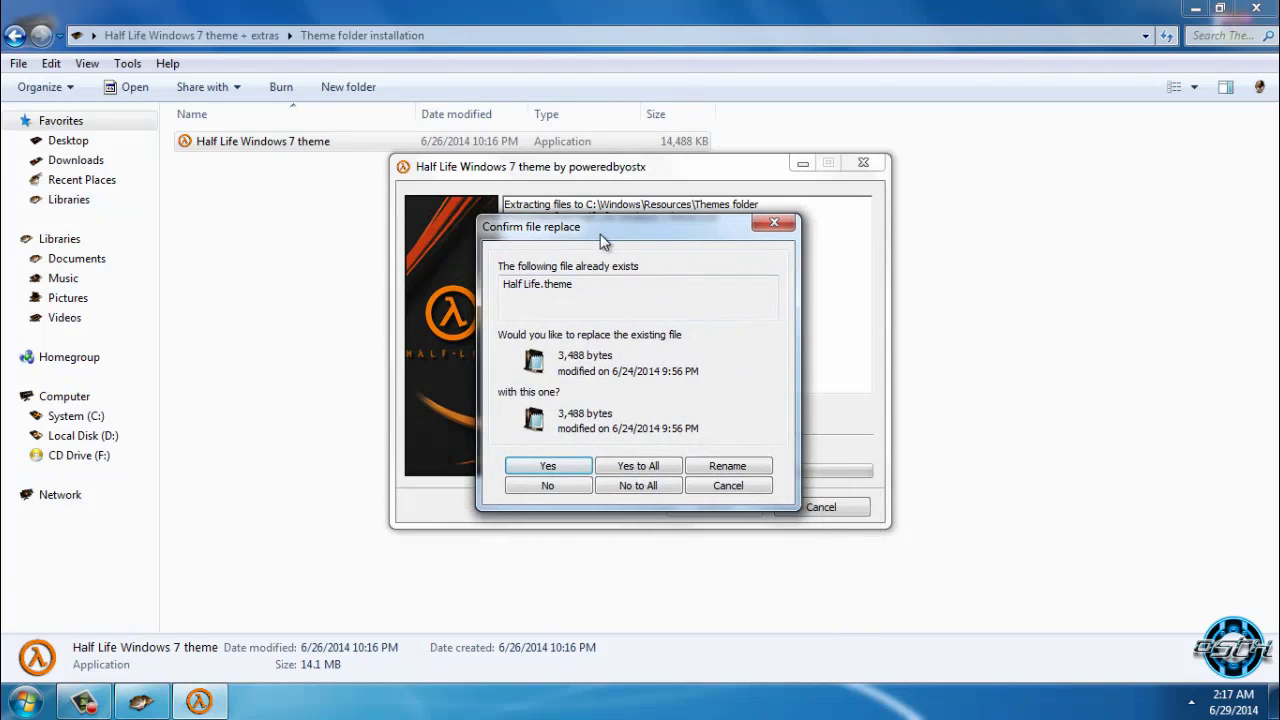
pyautogui.click(569, 466)
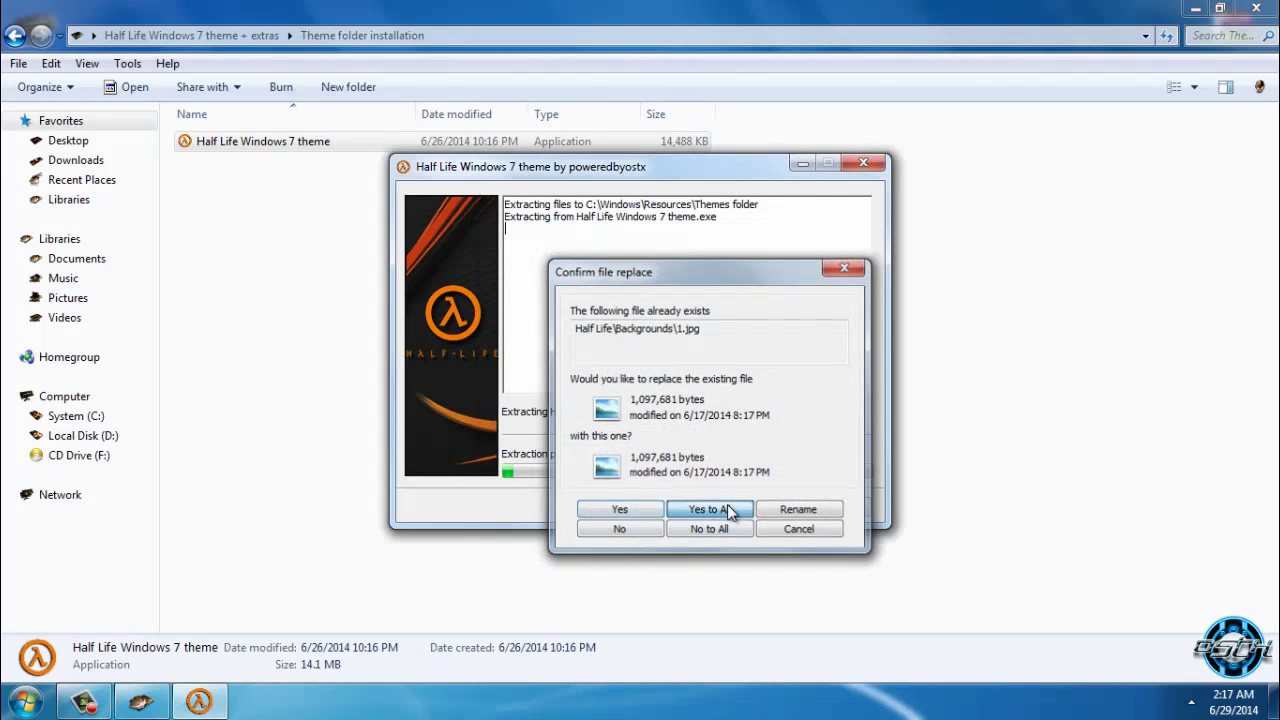
pyautogui.click(728, 507)
pyautogui.click(790, 421)
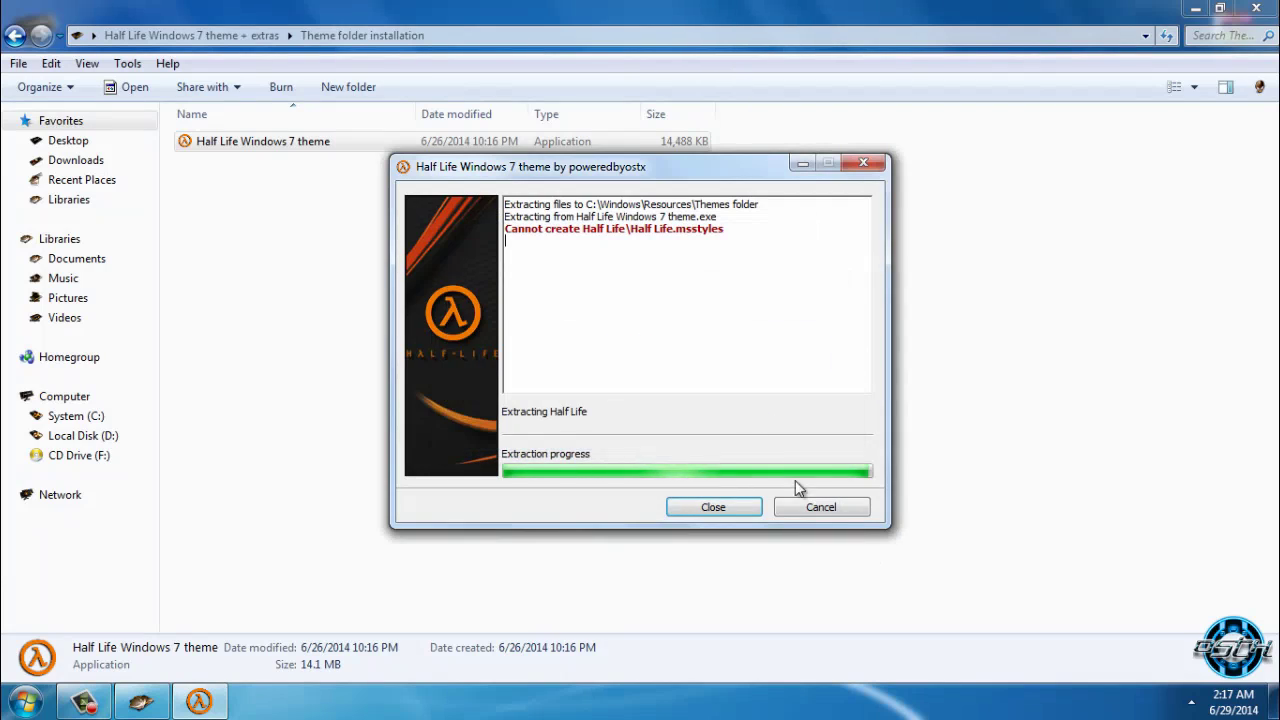
pyautogui.click(800, 508)
pyautogui.rightClick(449, 260)
pyautogui.click(491, 356)
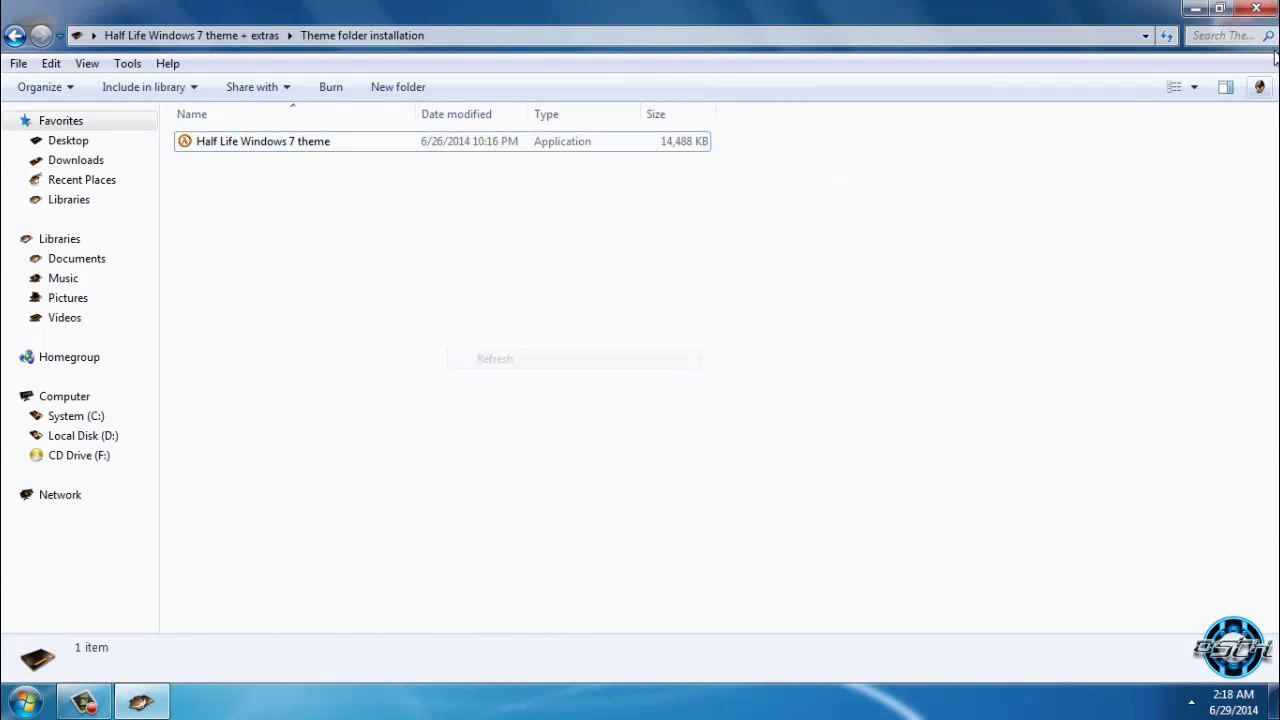
# Apply the Half Life theme from Personalization's Installed Themes and close the window.
pyautogui.click(1248, 14)
pyautogui.rightClick(474, 253)
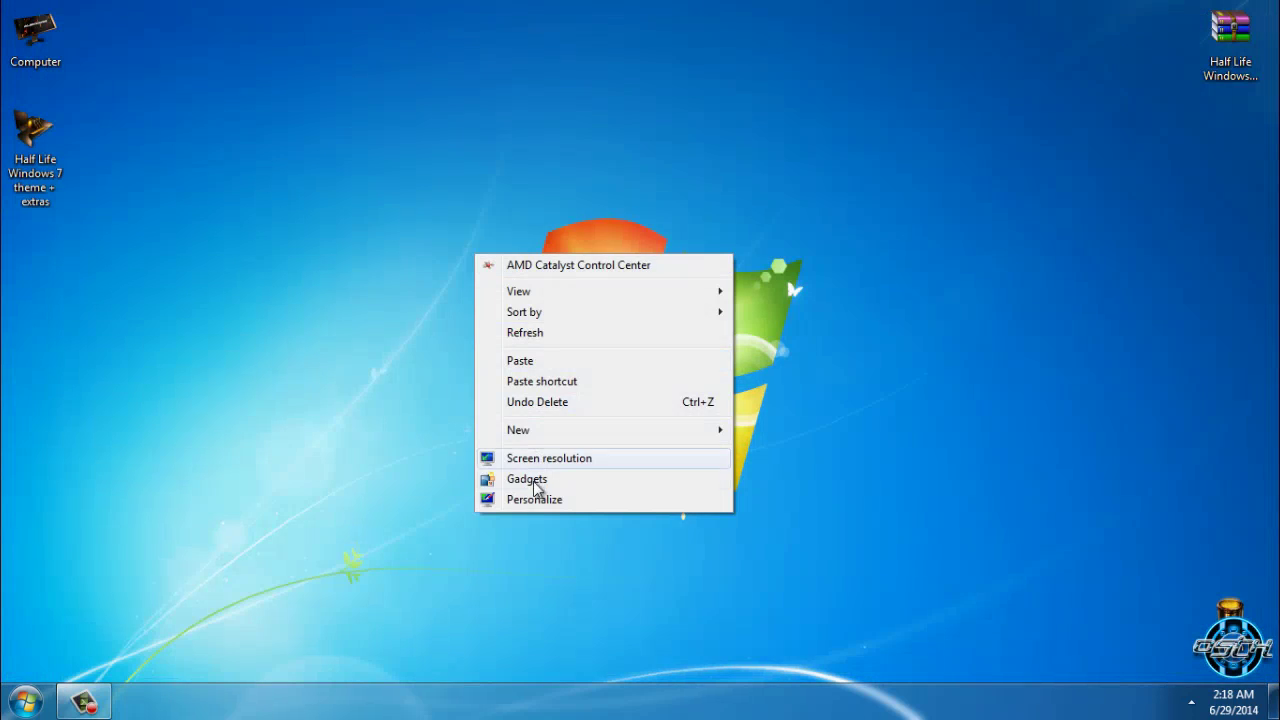
pyautogui.click(531, 503)
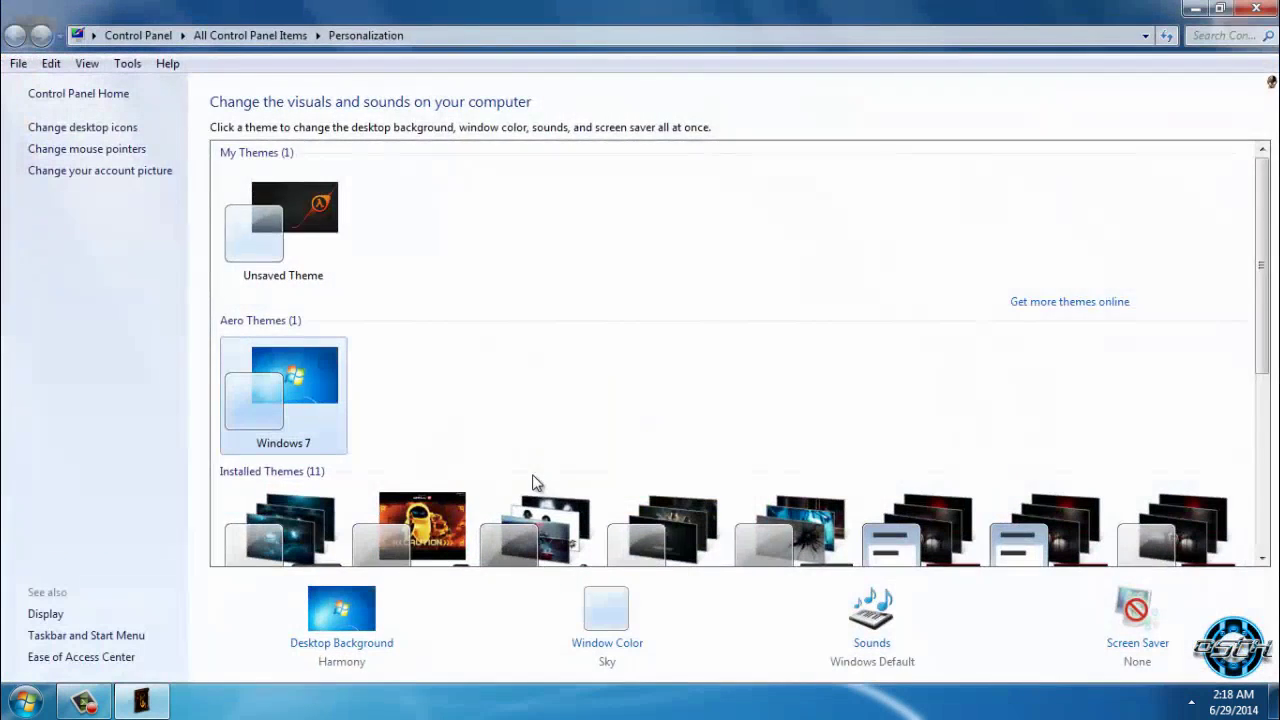
pyautogui.scroll(-2, 560, 485)
pyautogui.click(773, 480)
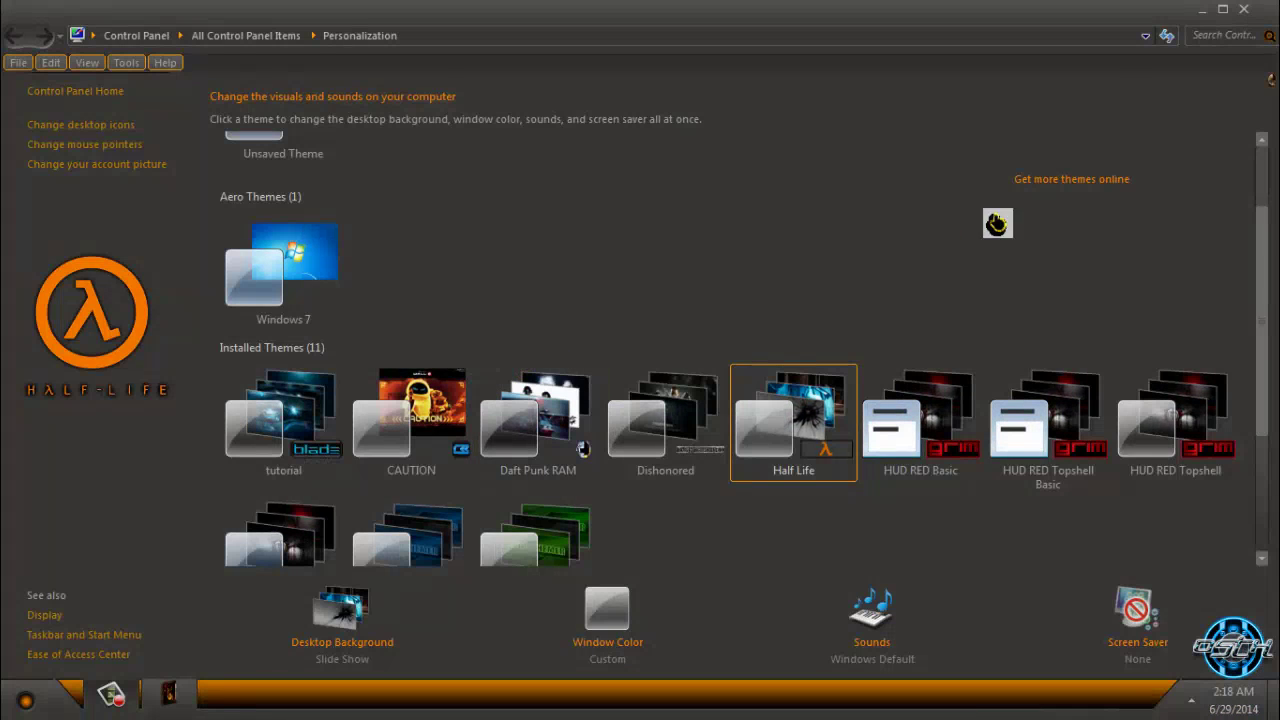
pyautogui.click(1250, 10)
# Refresh the desktop twice and reopen the Half Life Windows 7 theme + extras folder.
pyautogui.rightClick(357, 157)
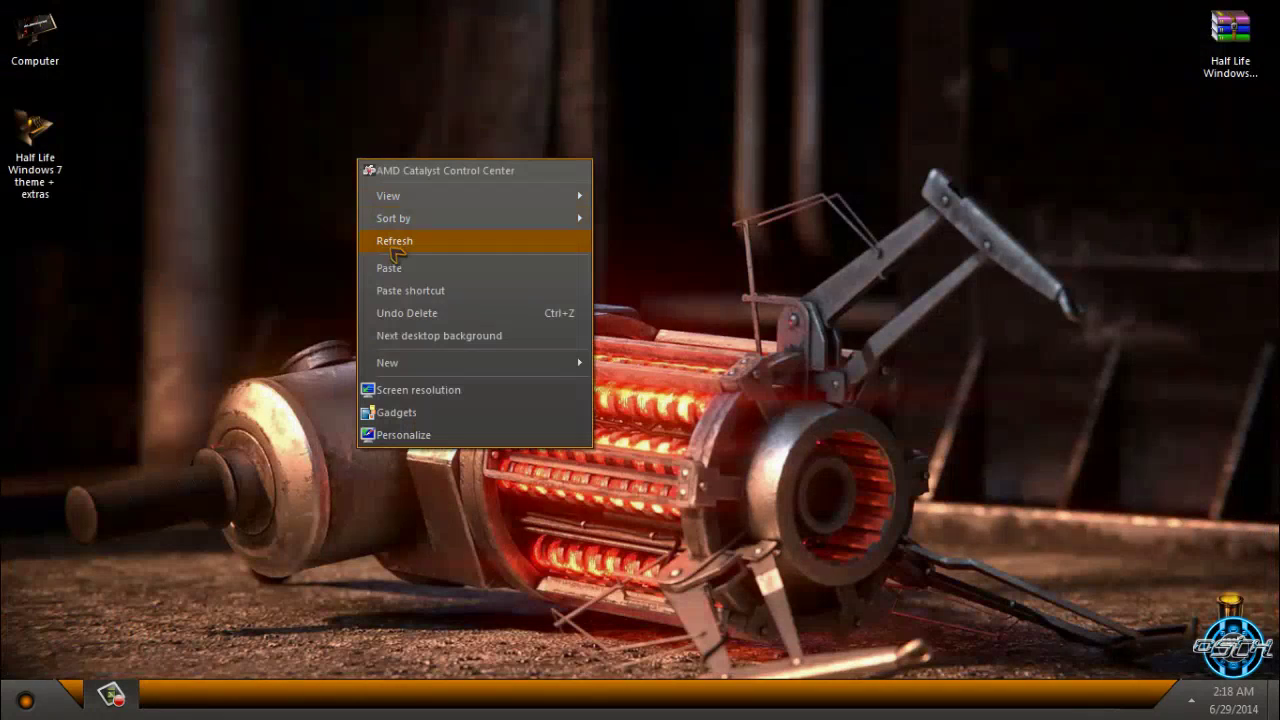
pyautogui.rightClick(391, 249)
pyautogui.click(462, 349)
pyautogui.rightClick(443, 337)
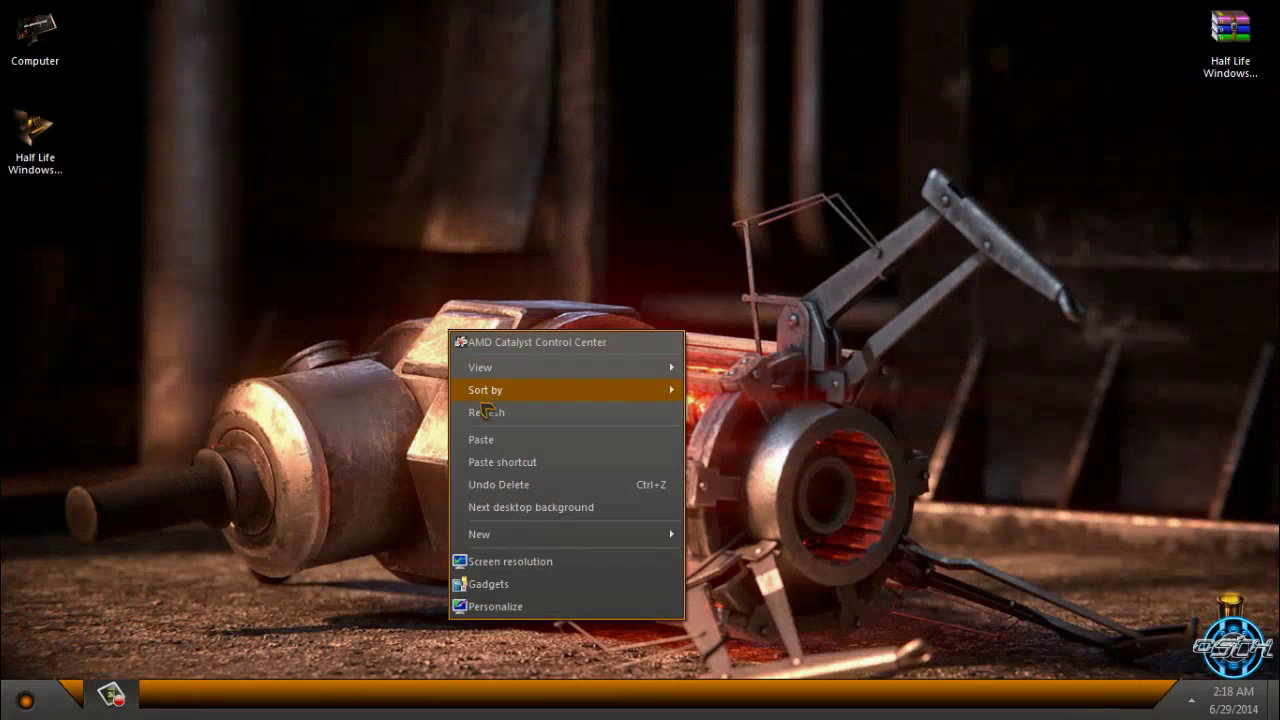
pyautogui.click(508, 394)
pyautogui.doubleClick(60, 172)
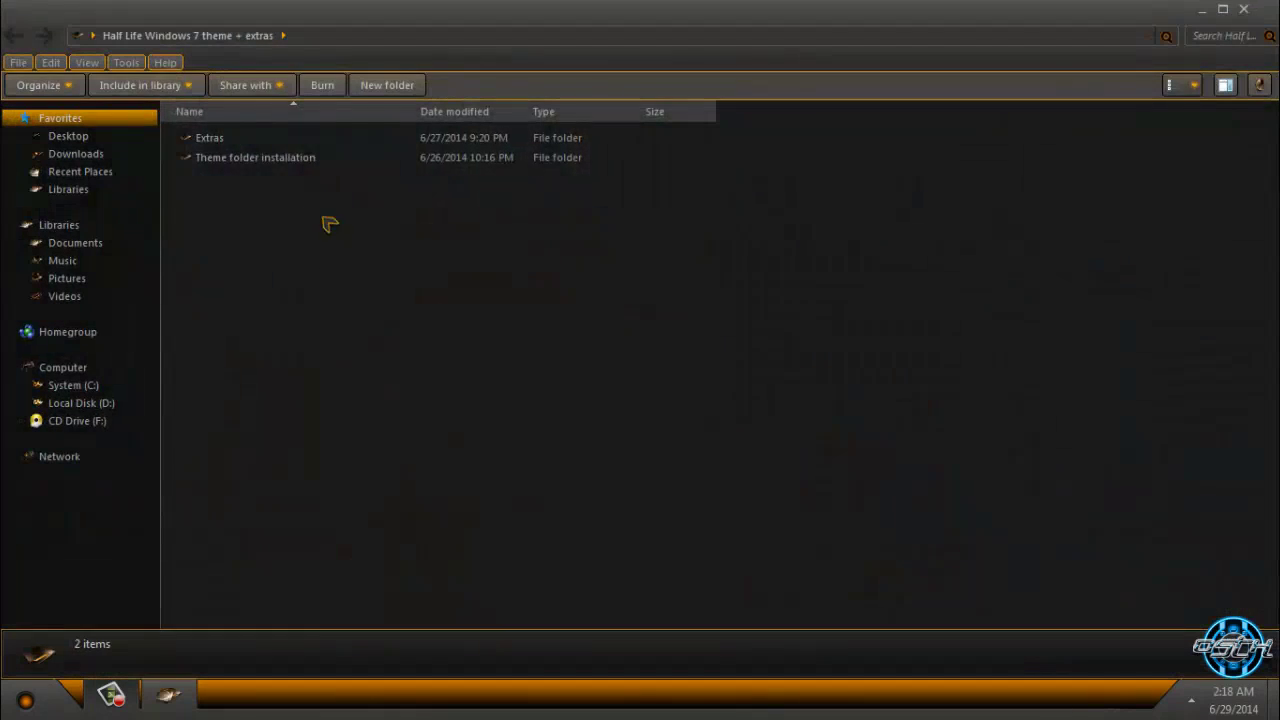
# Browse Extras > Half Life Rocket Dock skins, then put the Explorer window away.
pyautogui.doubleClick(215, 140)
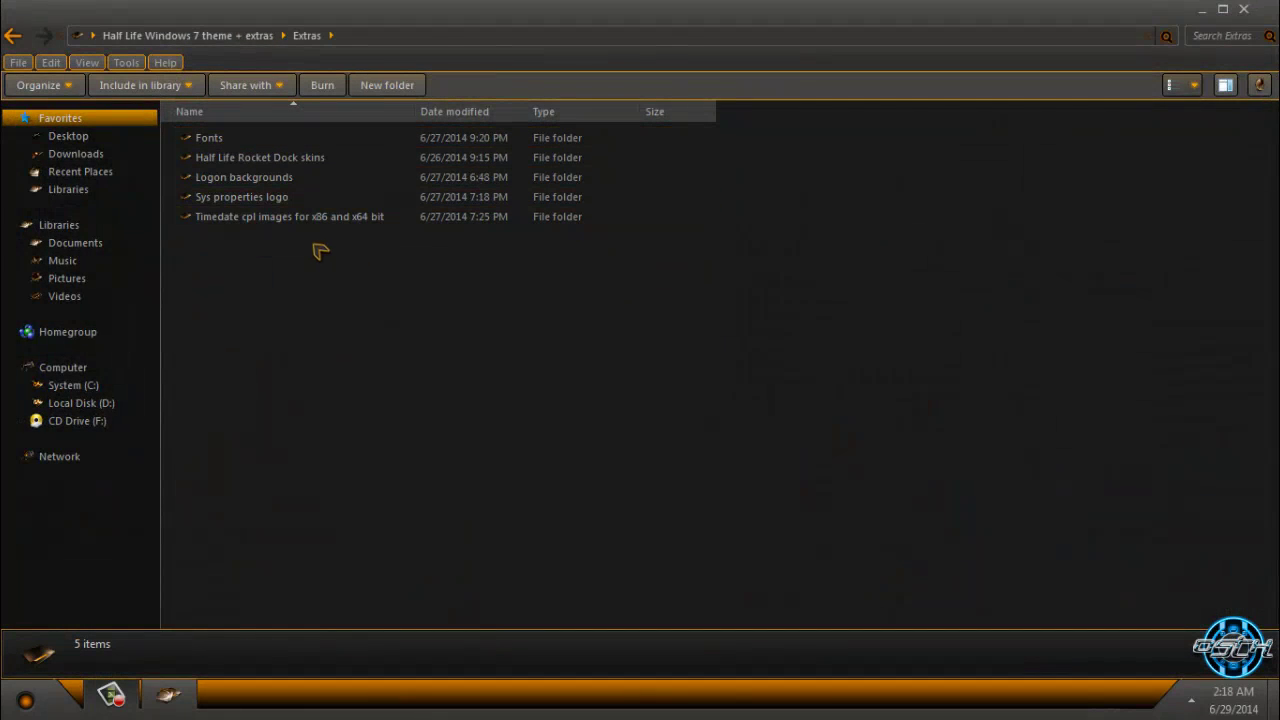
pyautogui.doubleClick(218, 157)
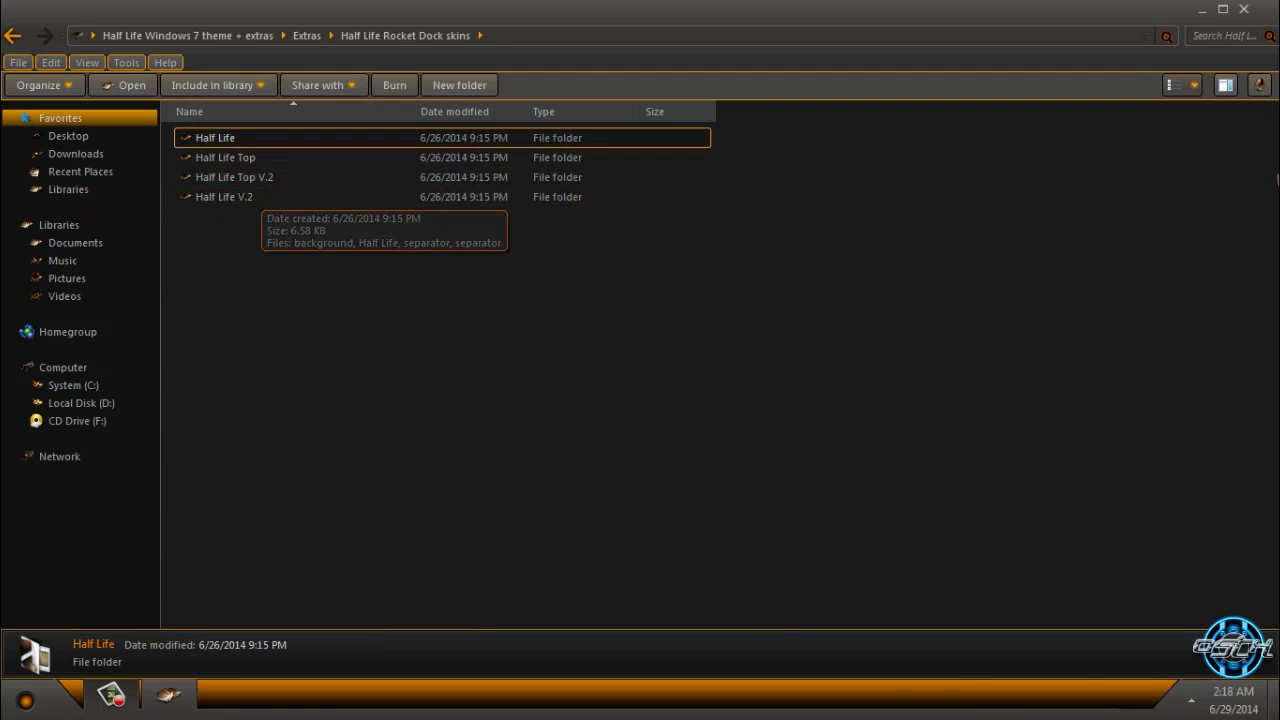
pyautogui.click(1243, 9)
pyautogui.moveTo(688, 632)
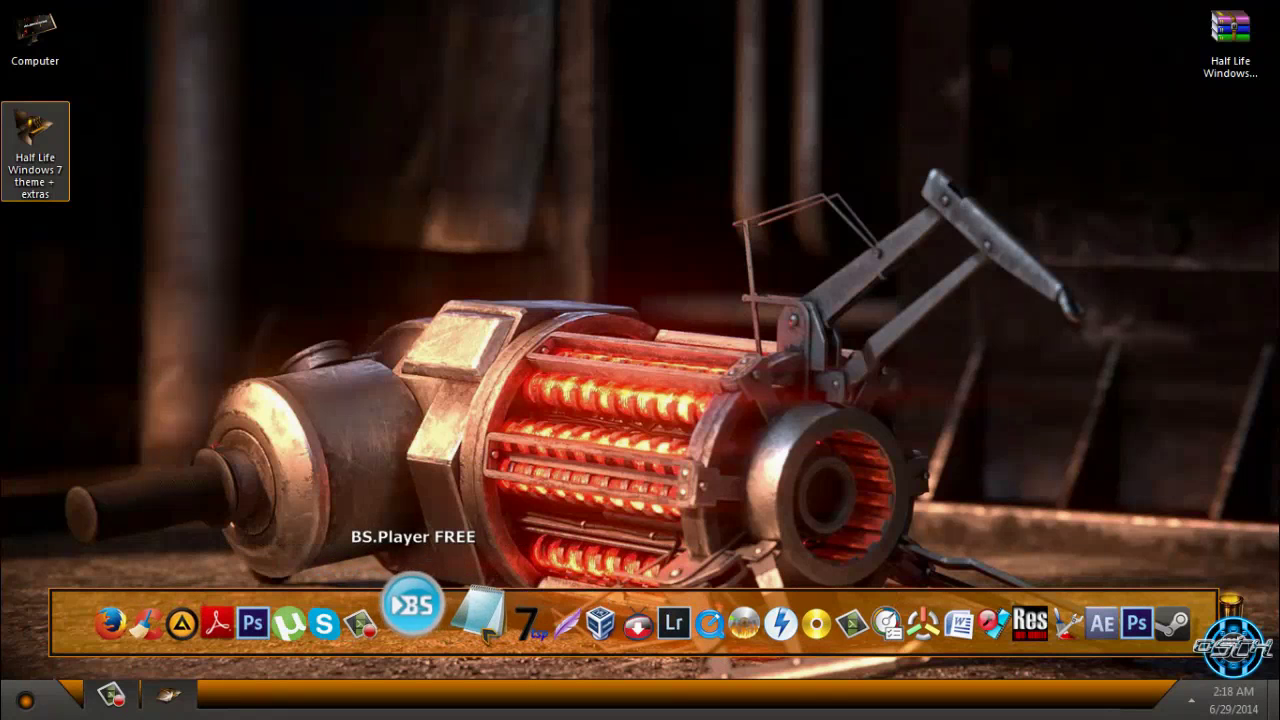
# Switch the RocketDock theme to Half Life in Dock Settings and confirm with OK.
pyautogui.rightClick(622, 612)
pyautogui.click(660, 509)
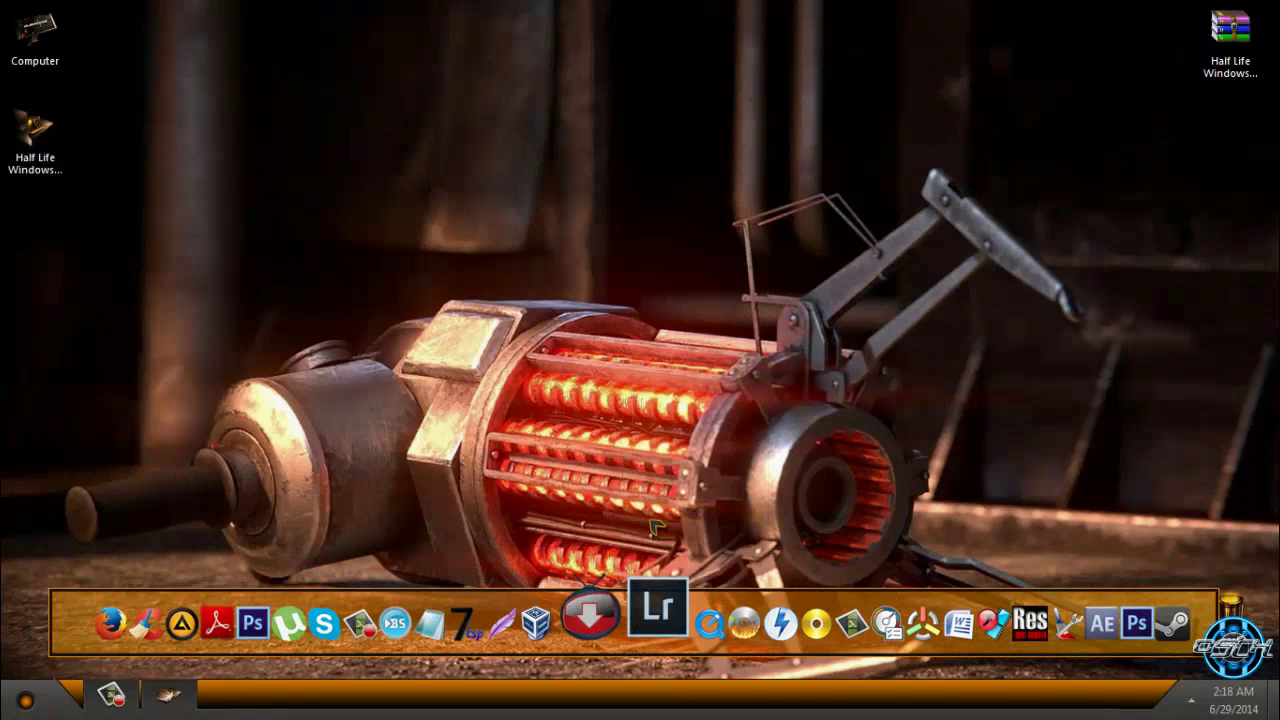
pyautogui.click(588, 203)
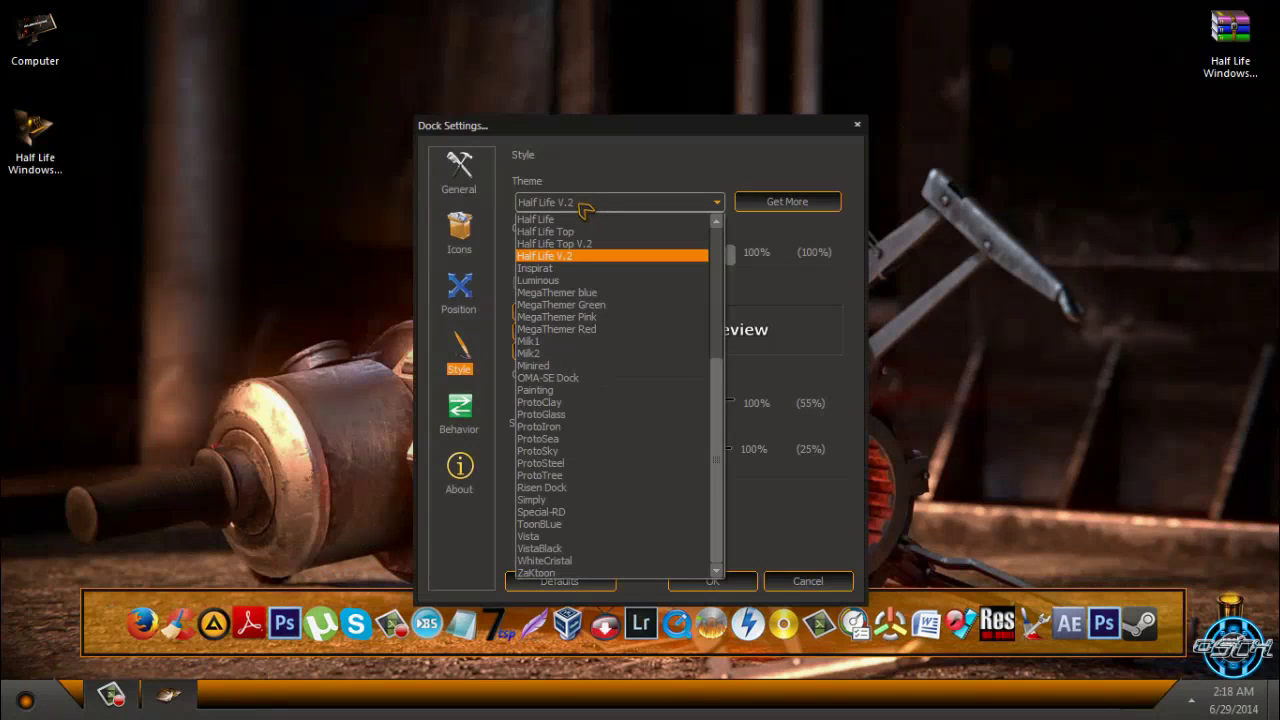
pyautogui.click(568, 220)
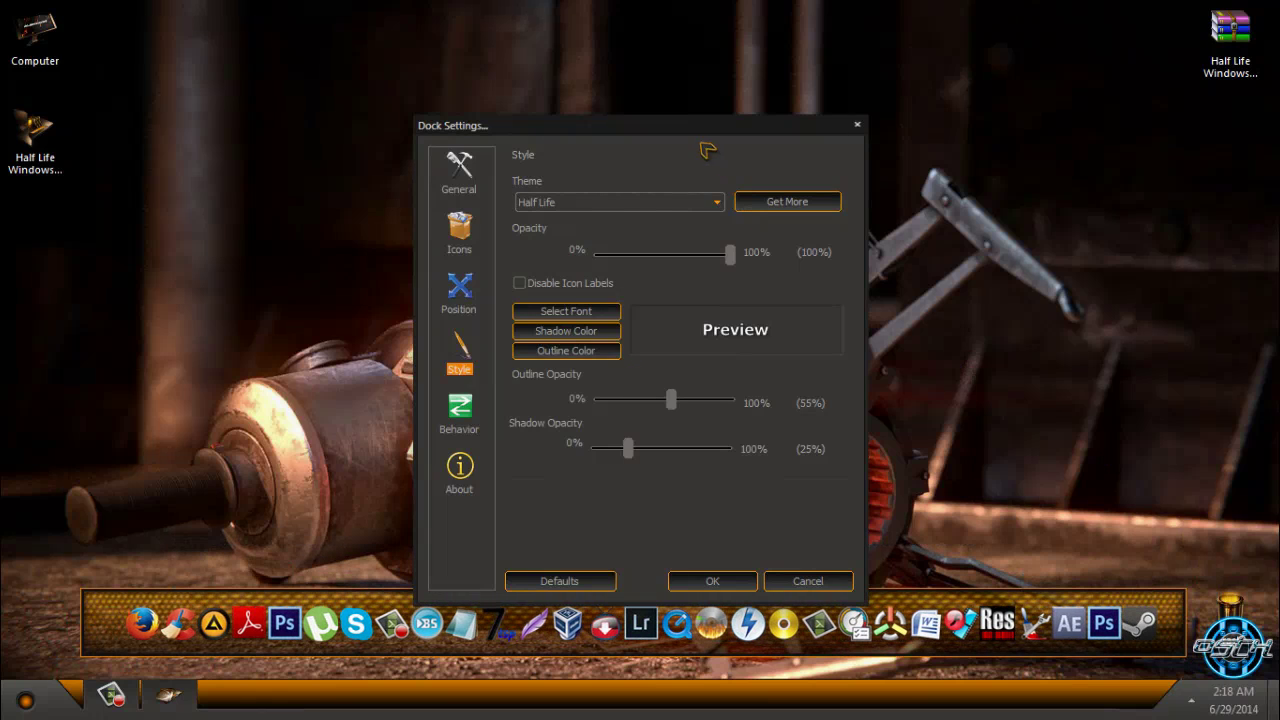
pyautogui.moveTo(708, 150); pyautogui.dragTo(850, 42)
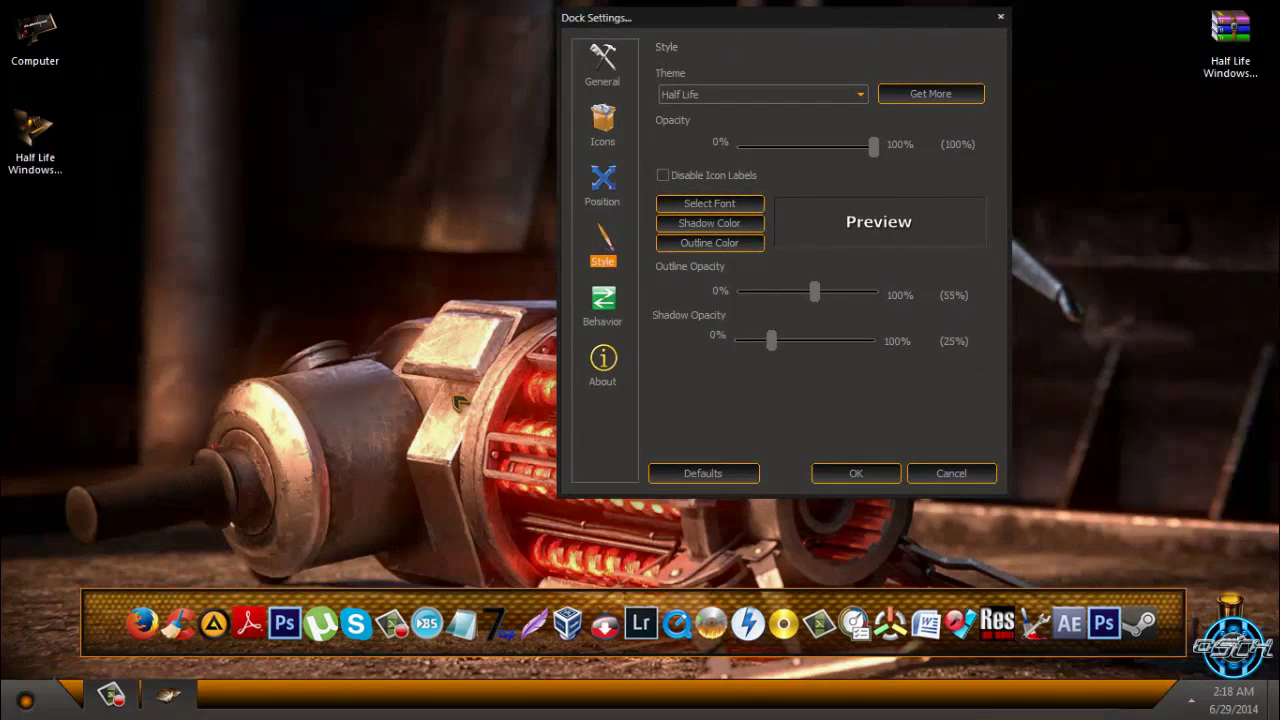
pyautogui.click(852, 476)
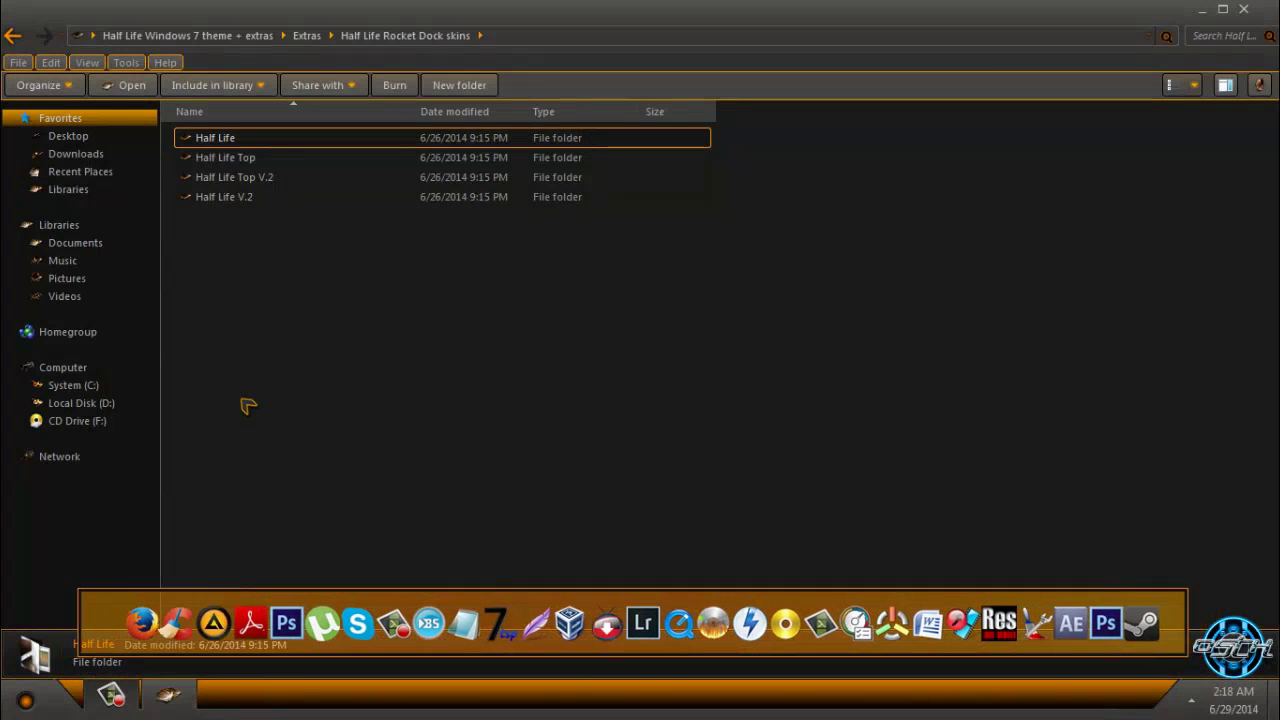
# Preview logon background images 2 and 8 from the Logon backgrounds folder in Photo Viewer.
pyautogui.click(12, 38)
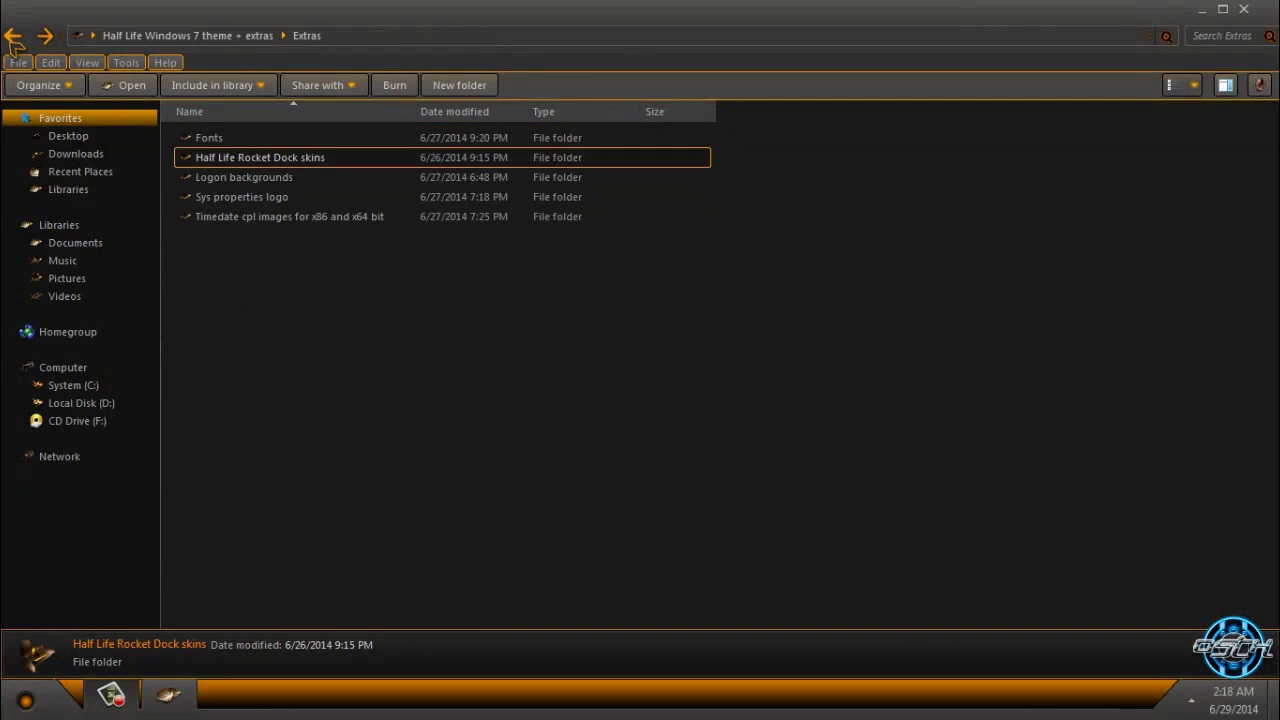
pyautogui.doubleClick(236, 174)
pyautogui.doubleClick(222, 135)
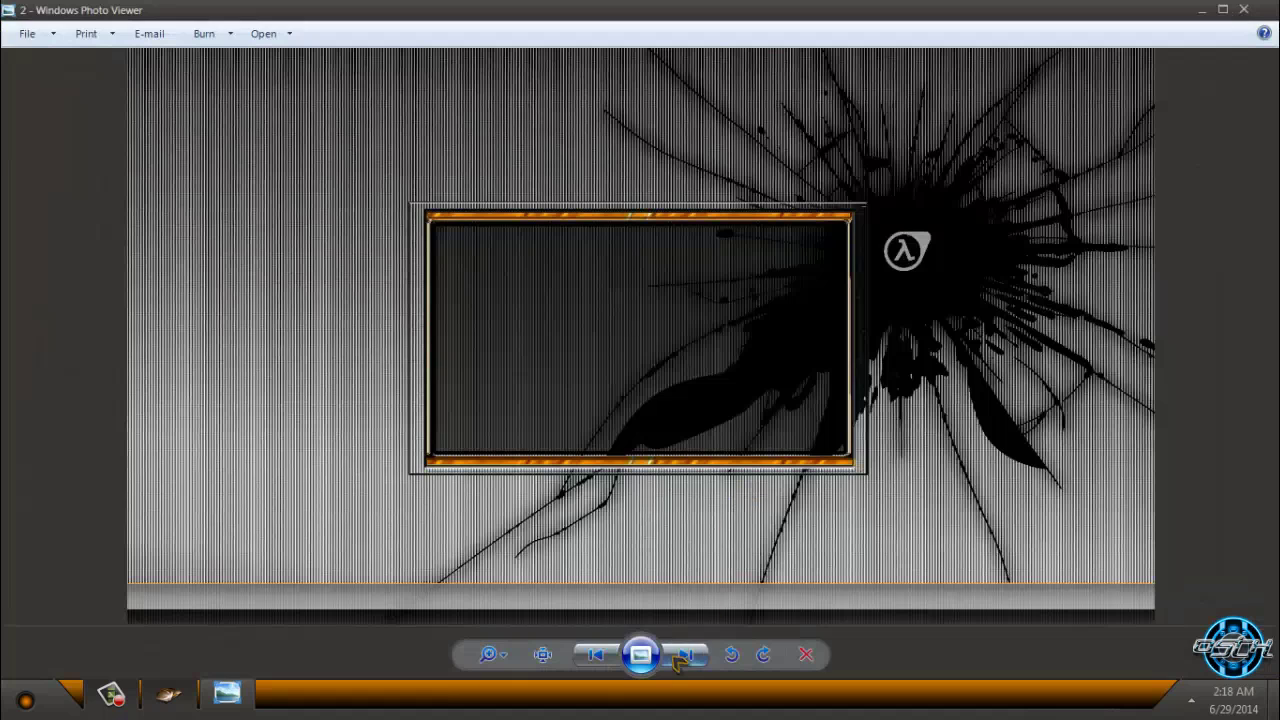
pyautogui.click(685, 655)
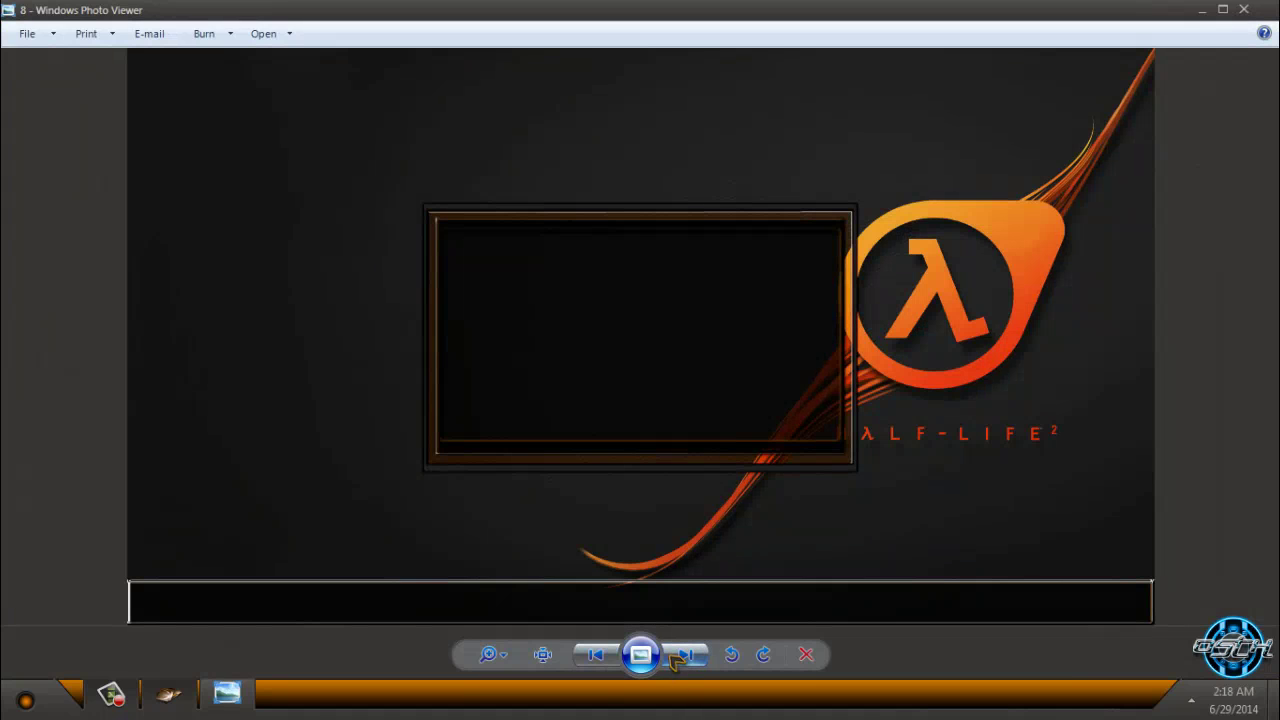
pyautogui.click(1243, 10)
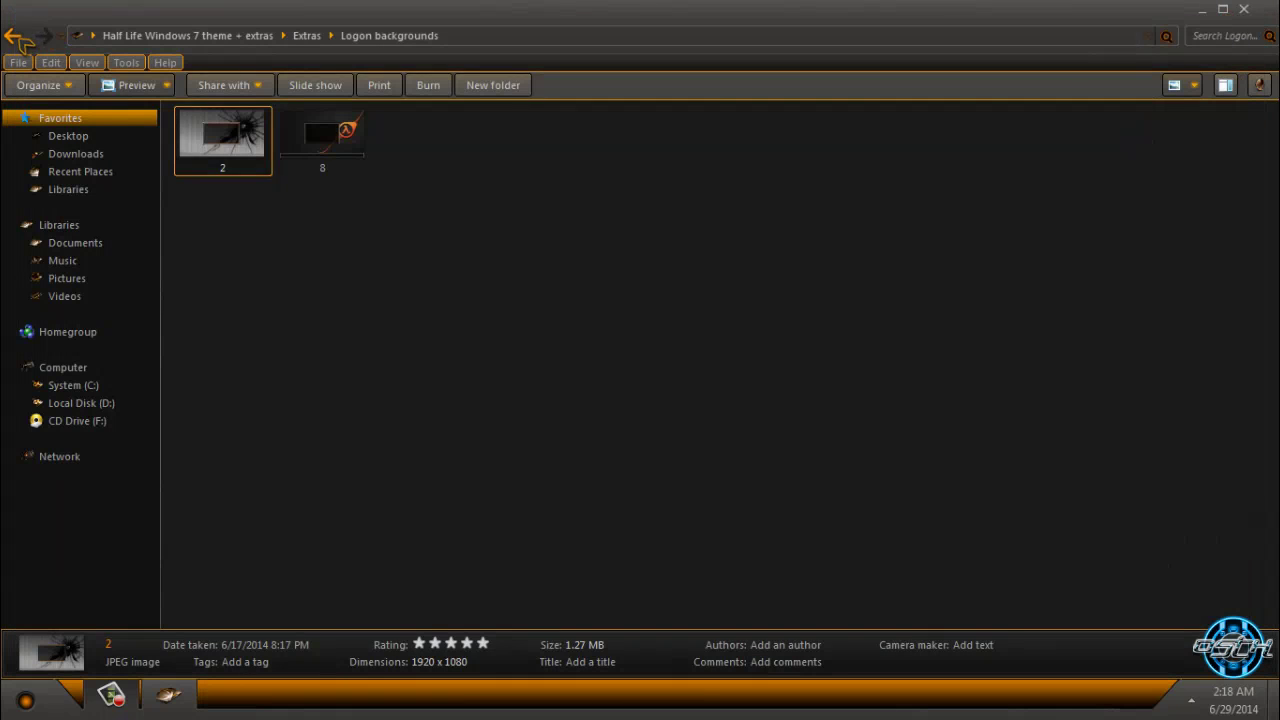
# Return to Extras and open the Sys properties logo folder.
pyautogui.click(12, 35)
pyautogui.click(247, 199)
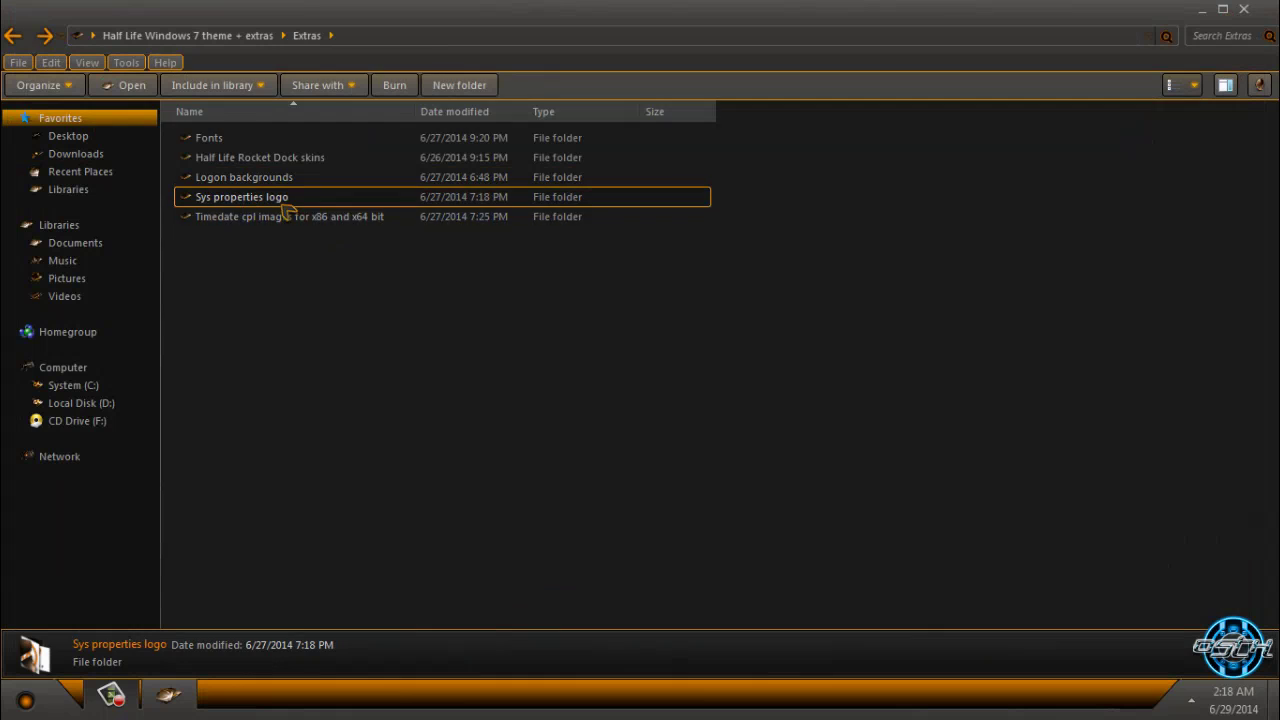
pyautogui.doubleClick(284, 203)
# Launch the System Properties Logo Changer normally, allow it, then close it with Alt+F4.
pyautogui.click(292, 200)
pyautogui.click(222, 194)
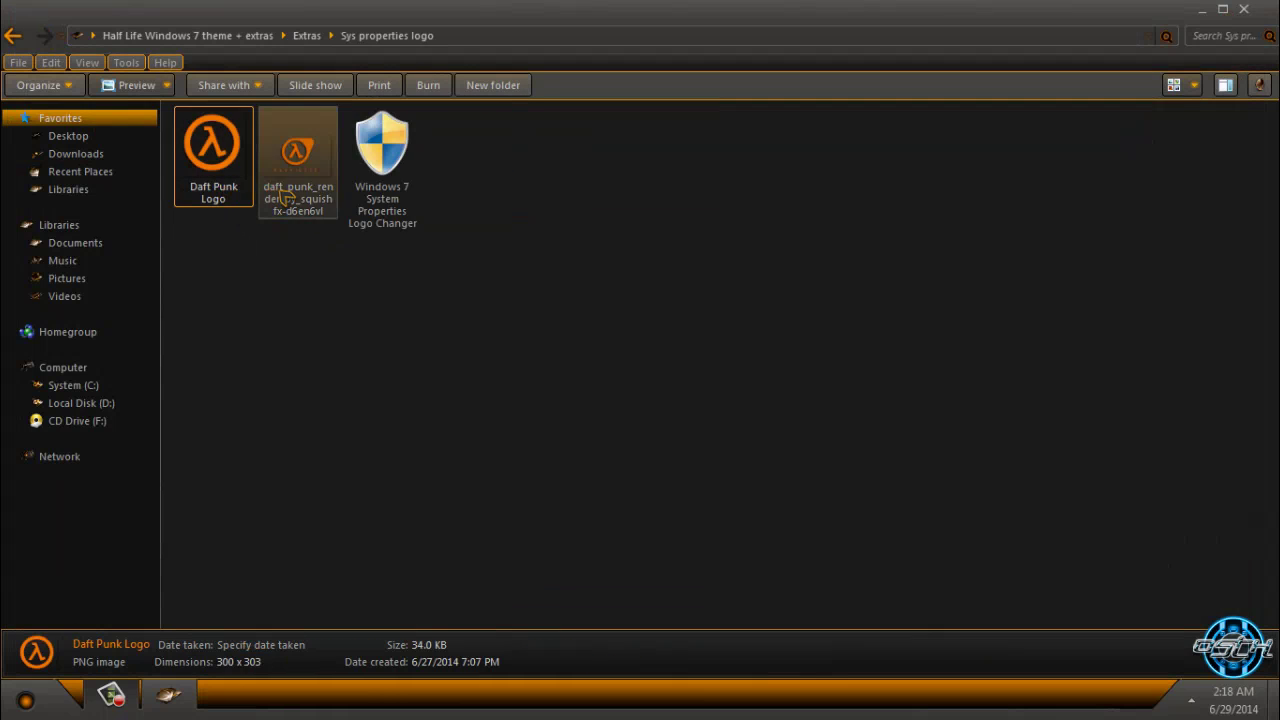
pyautogui.click(285, 200)
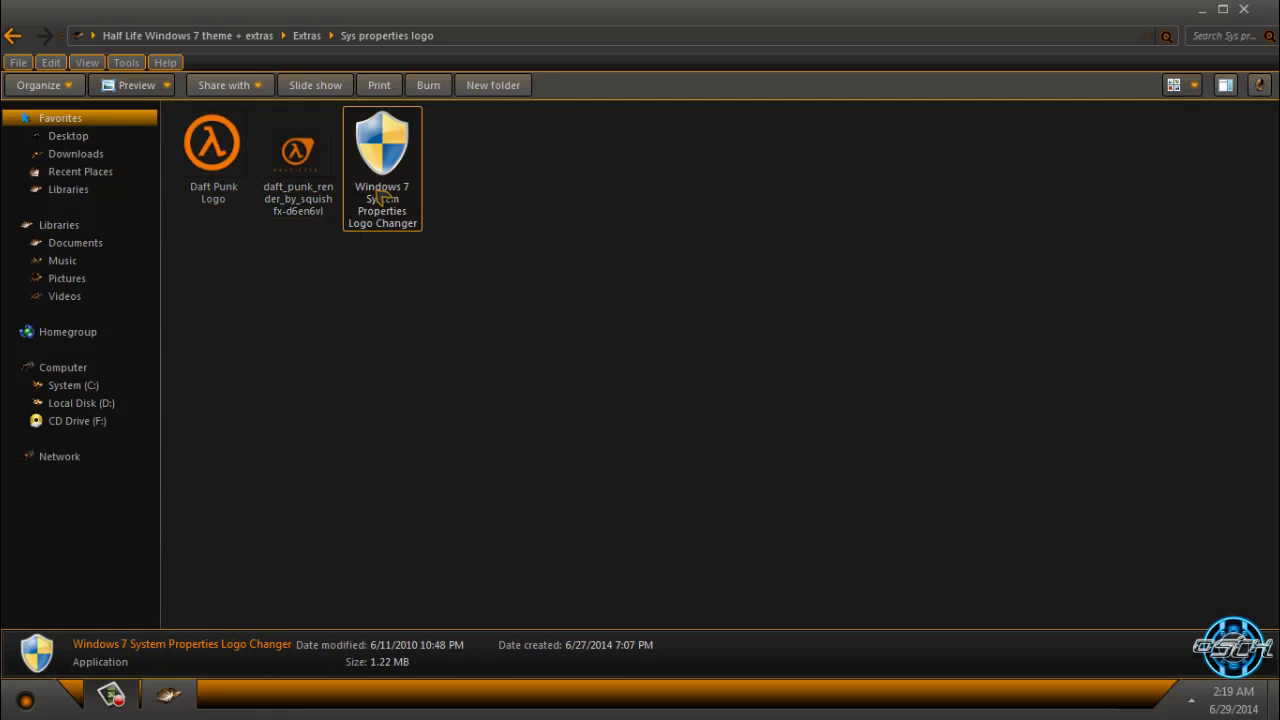
pyautogui.doubleClick(383, 198)
pyautogui.click(690, 366)
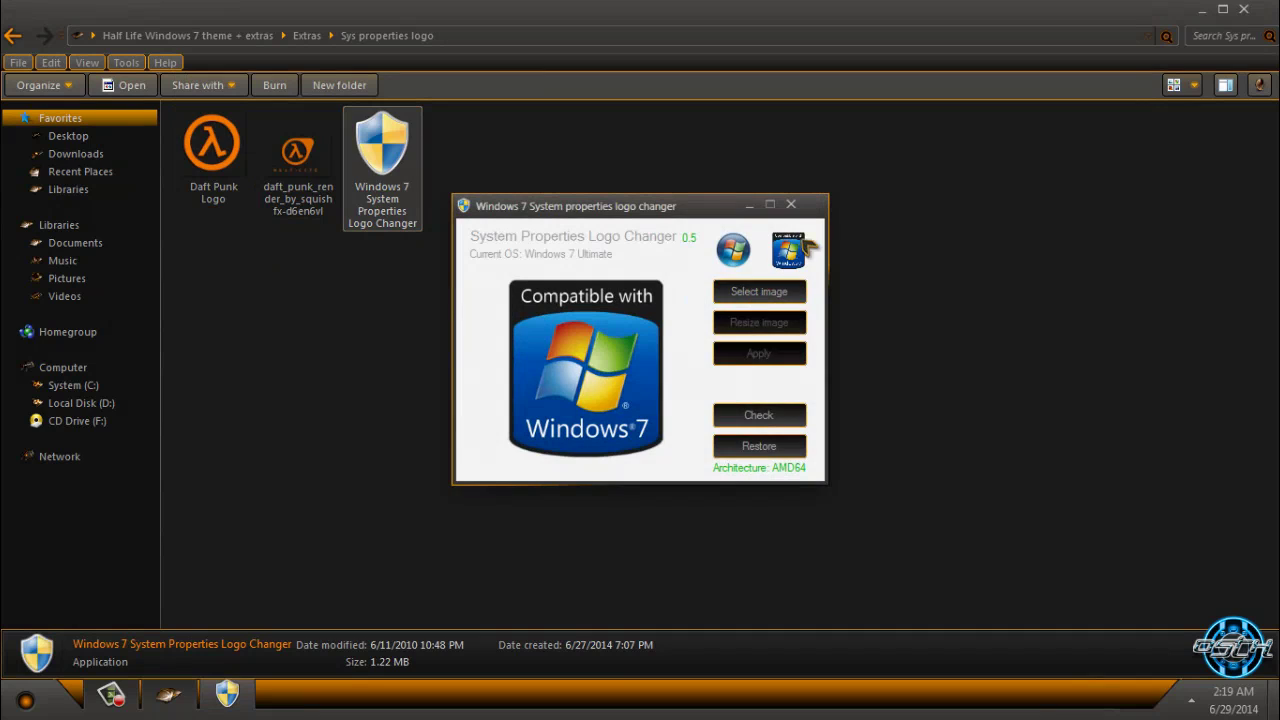
pyautogui.hotkey('alt', 'F4')
# Run the logo changer as administrator, browse the Daft Punk images, and cancel the picker.
pyautogui.rightClick(410, 215)
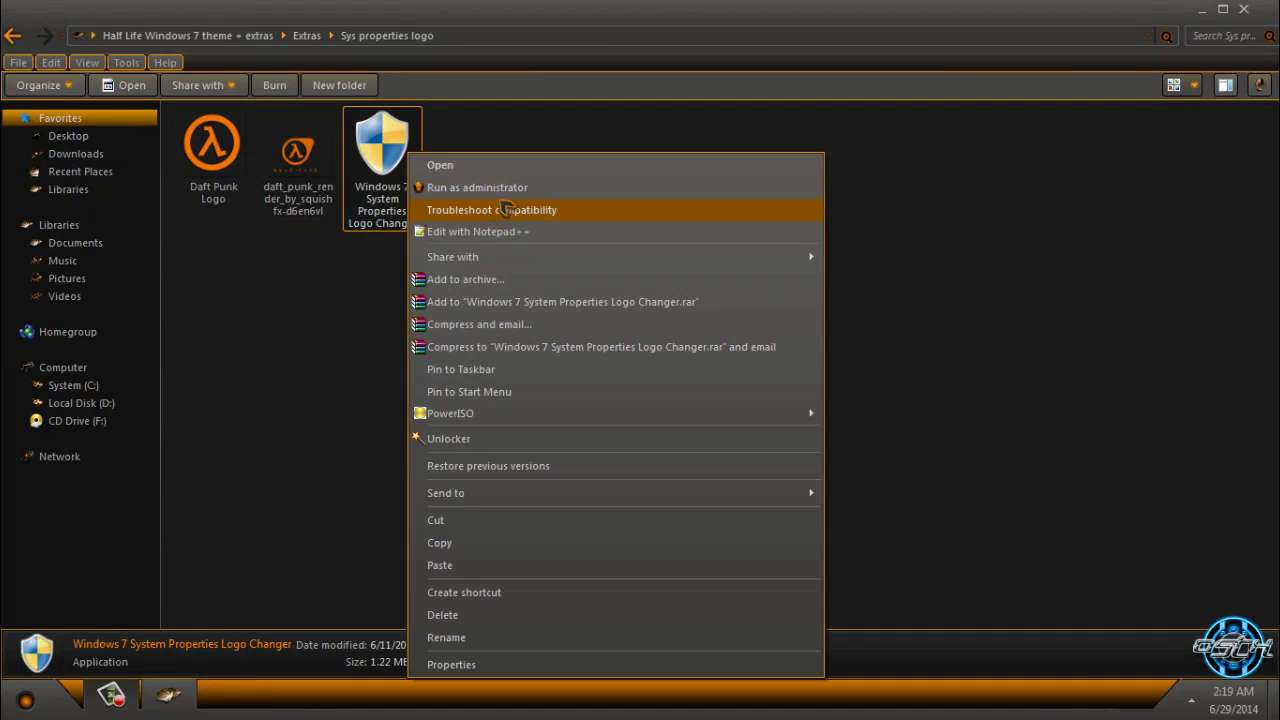
pyautogui.click(505, 190)
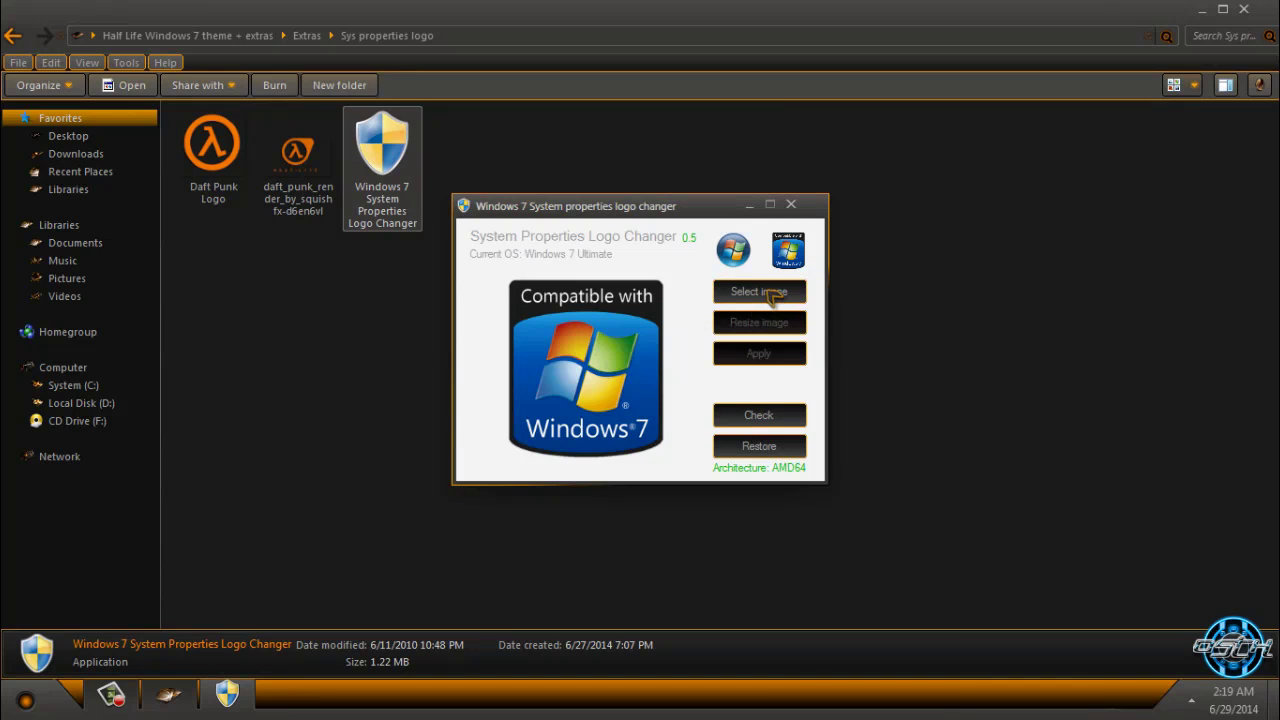
pyautogui.click(774, 297)
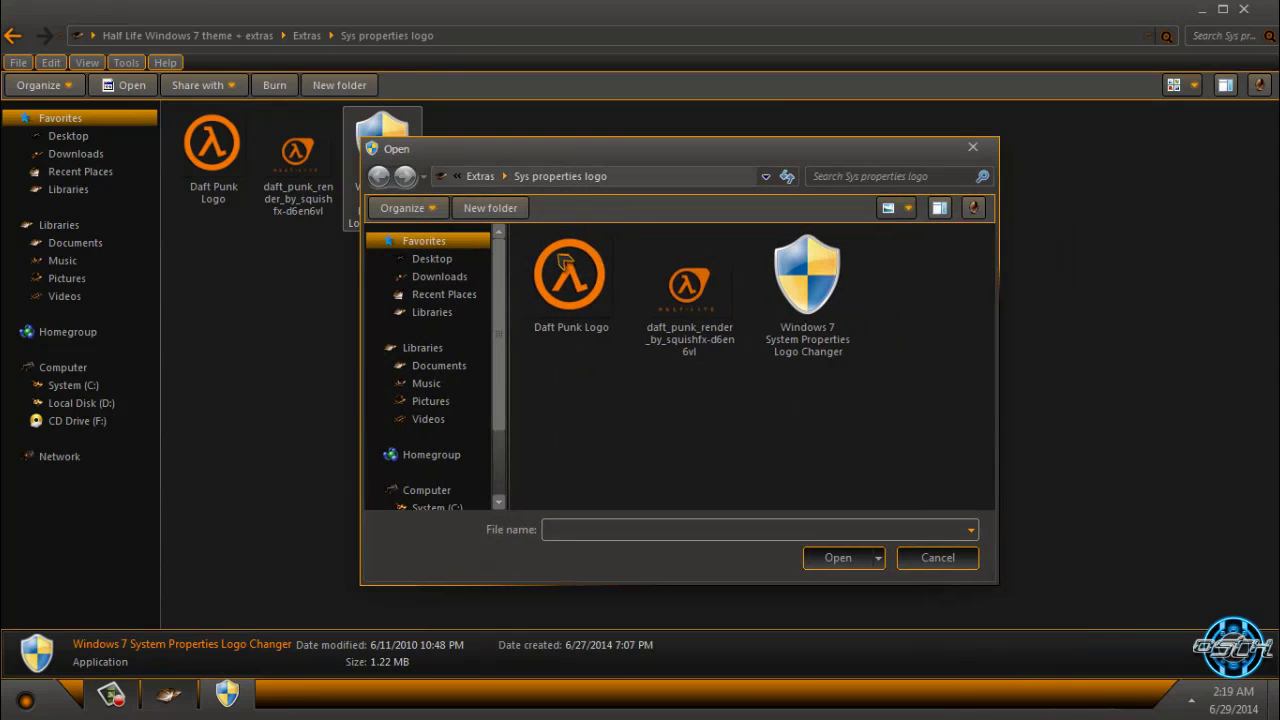
pyautogui.click(565, 262)
pyautogui.click(686, 300)
pyautogui.click(592, 310)
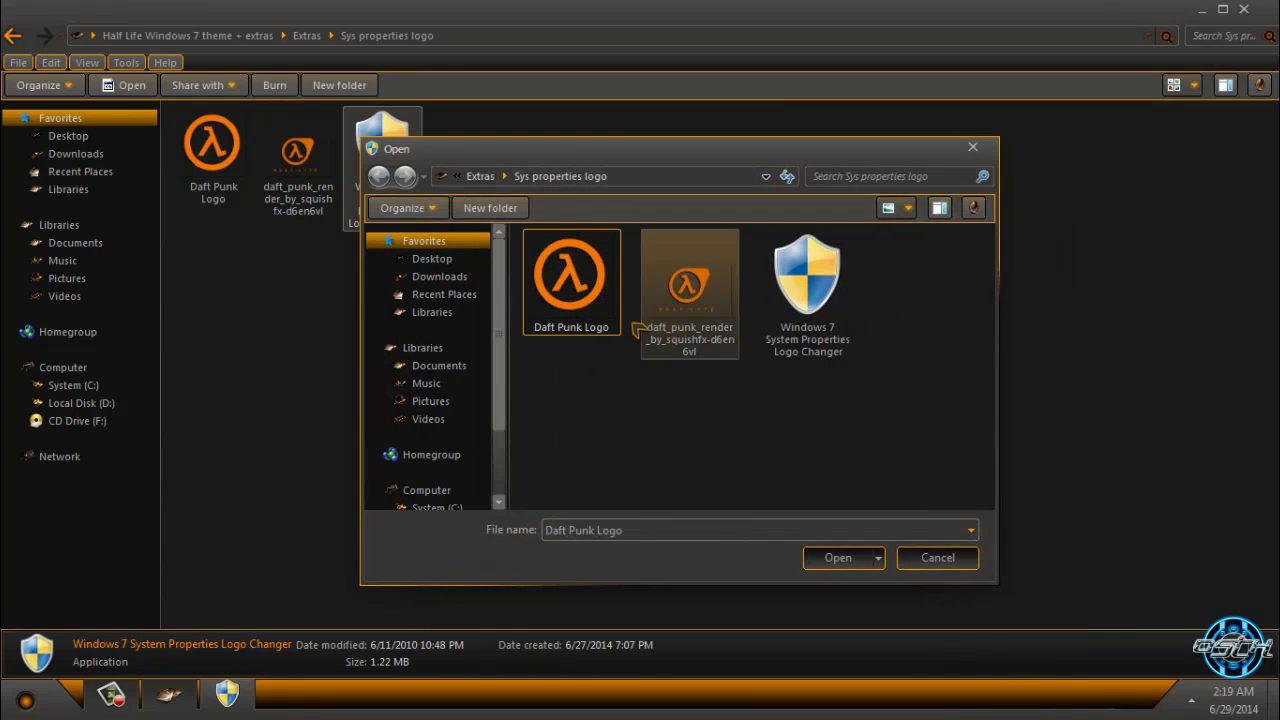
pyautogui.click(645, 296)
pyautogui.click(620, 306)
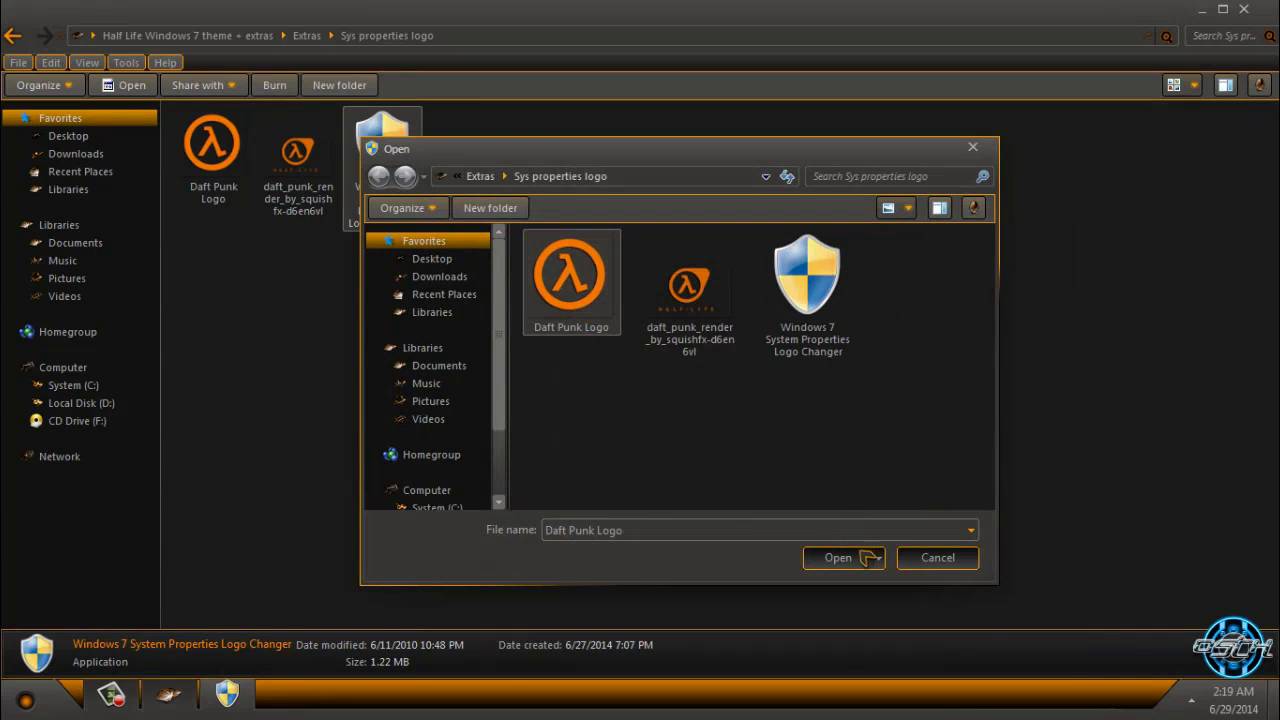
pyautogui.click(925, 566)
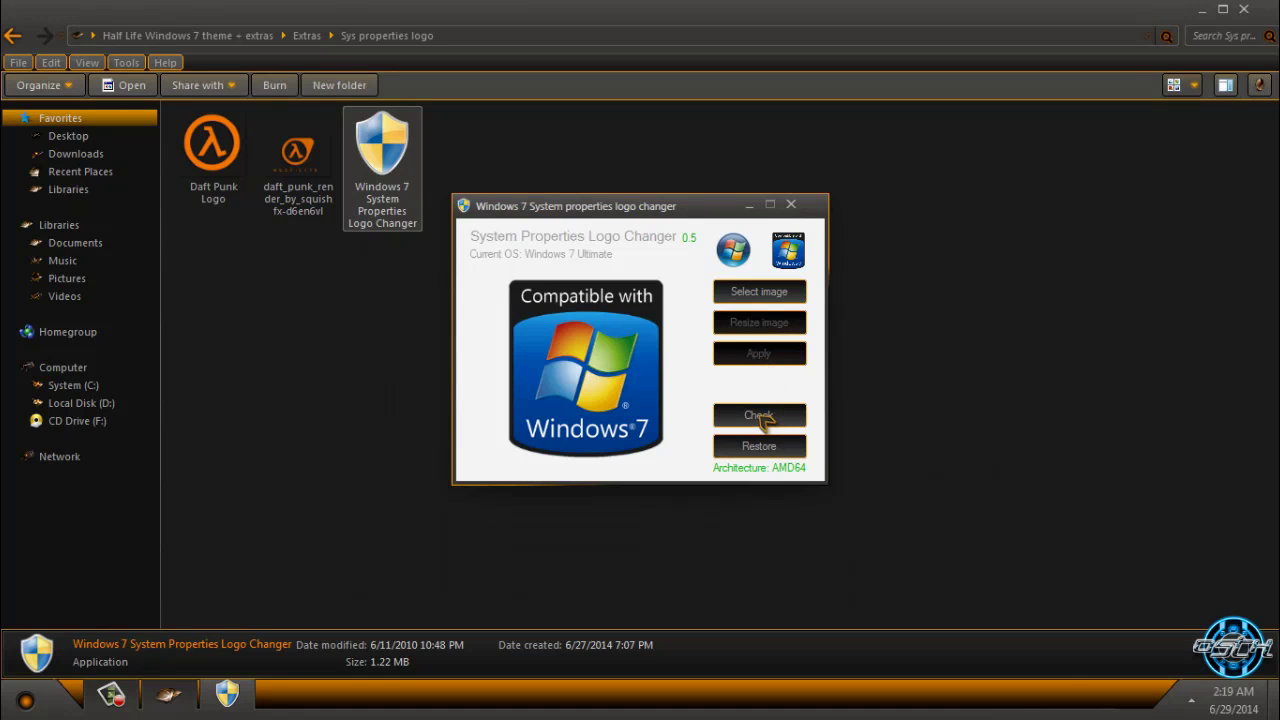
# Check the Half-Life logo on the System page, close both windows, and go up to Extras.
pyautogui.click(759, 416)
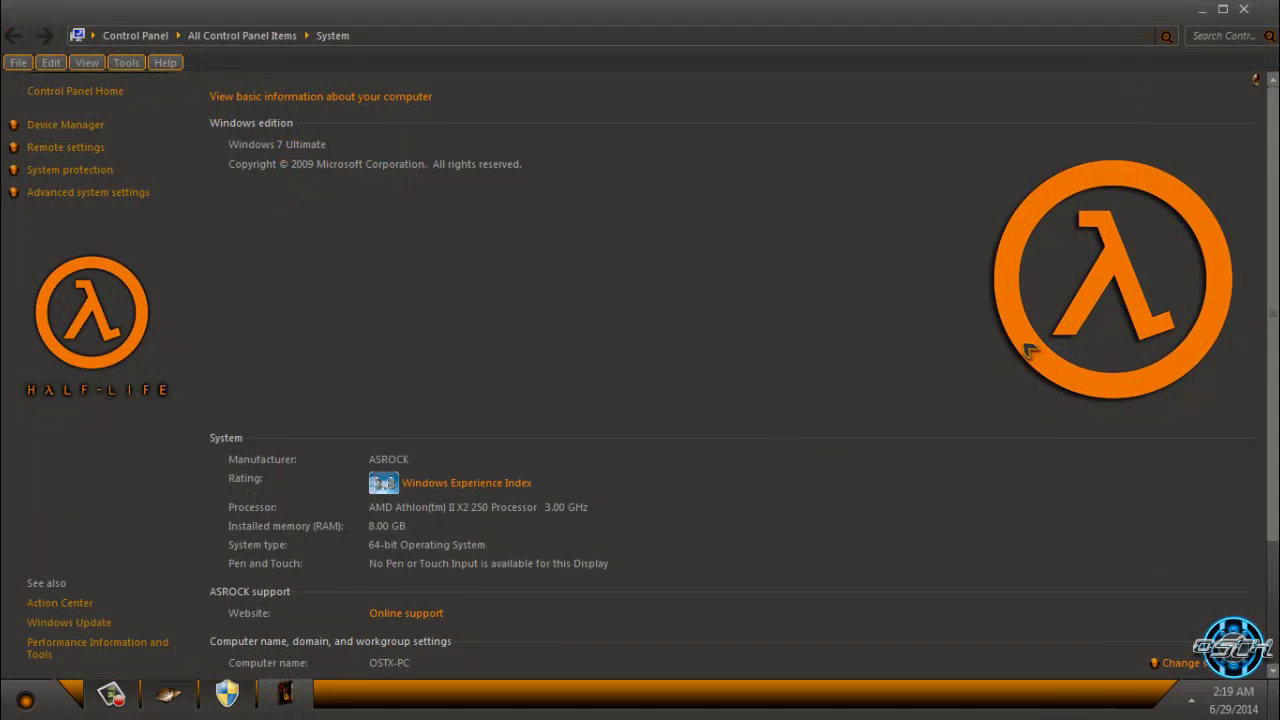
pyautogui.click(1243, 9)
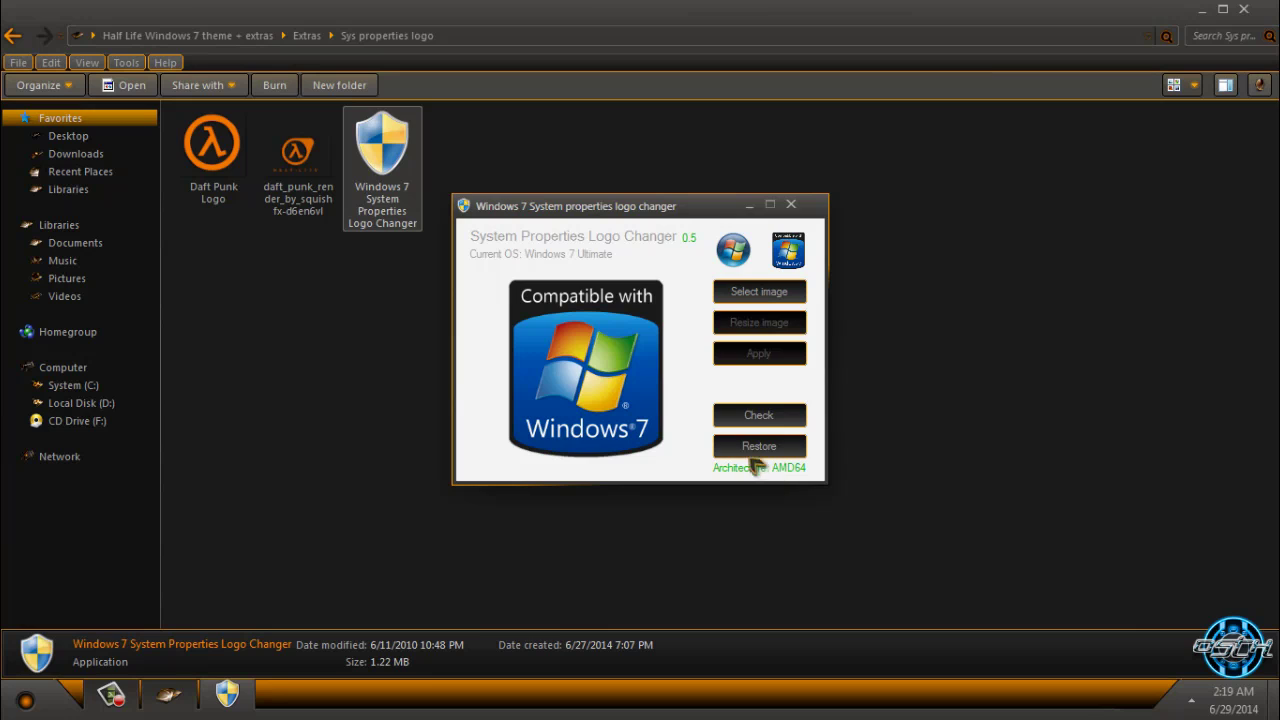
pyautogui.click(806, 208)
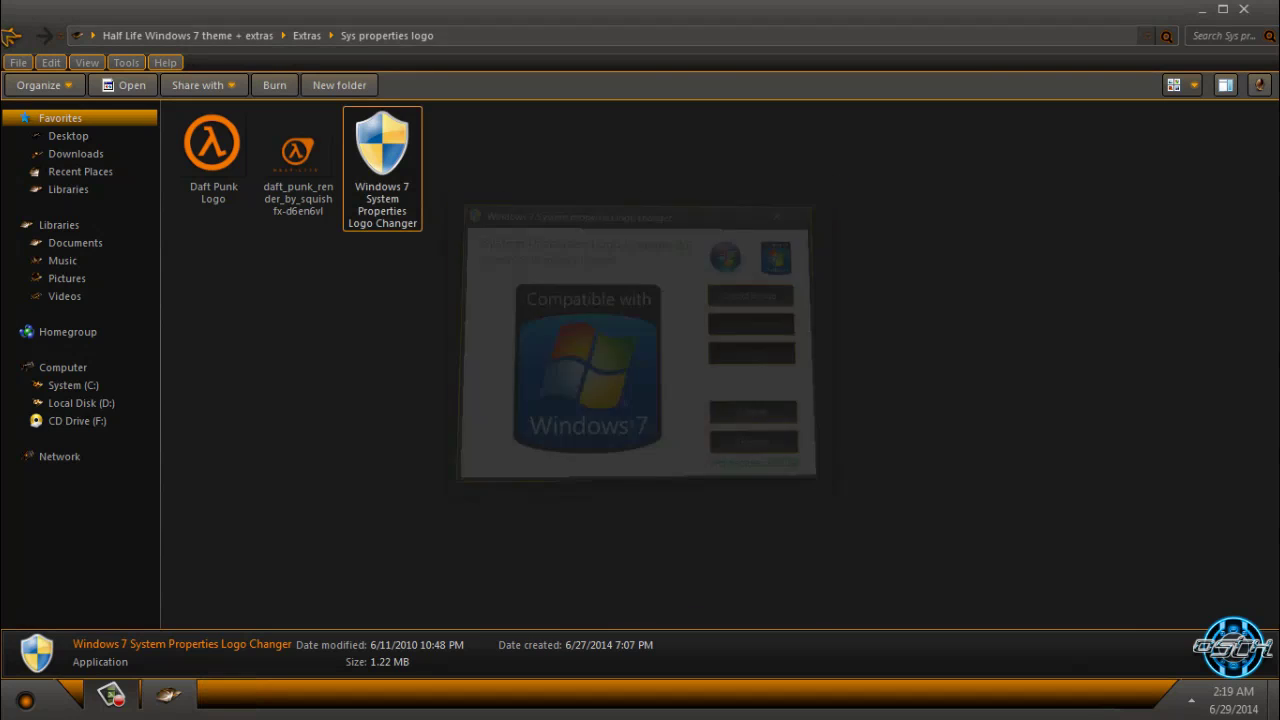
pyautogui.hotkey('alt', 'Up')
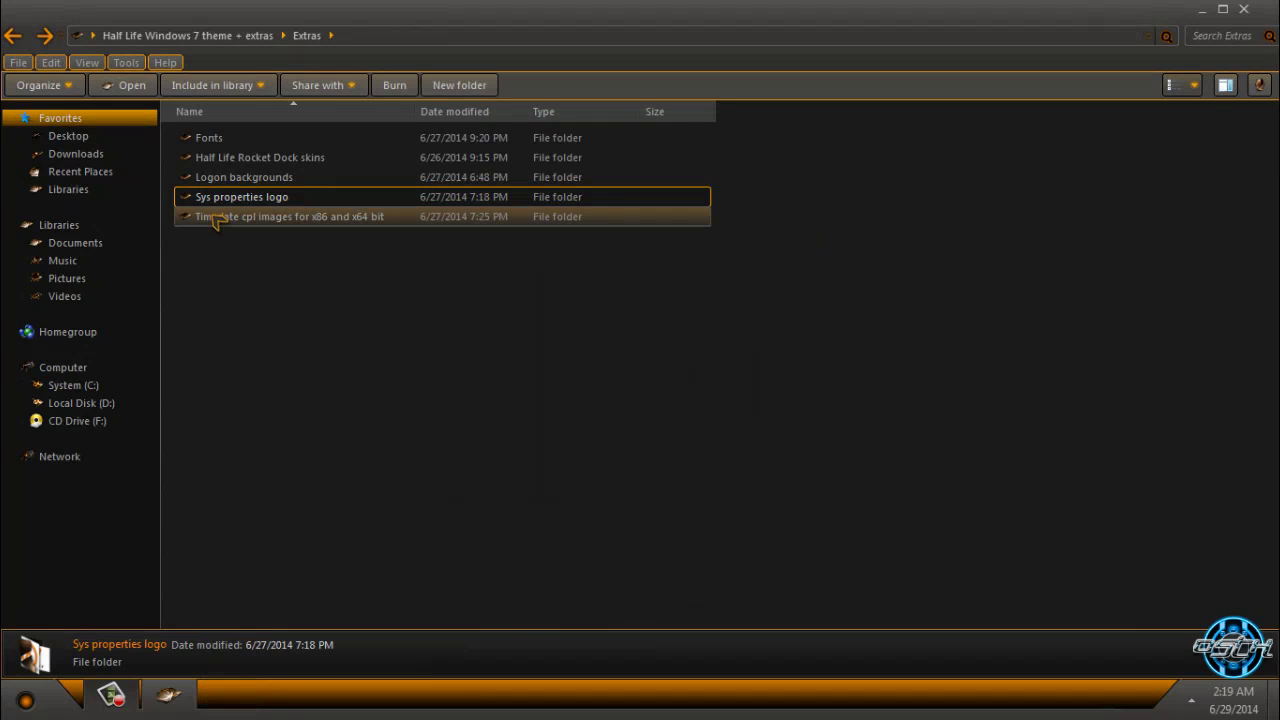
# Open the Timedate cpl images folder, view the themed taskbar calendar, then go back.
pyautogui.click(282, 222)
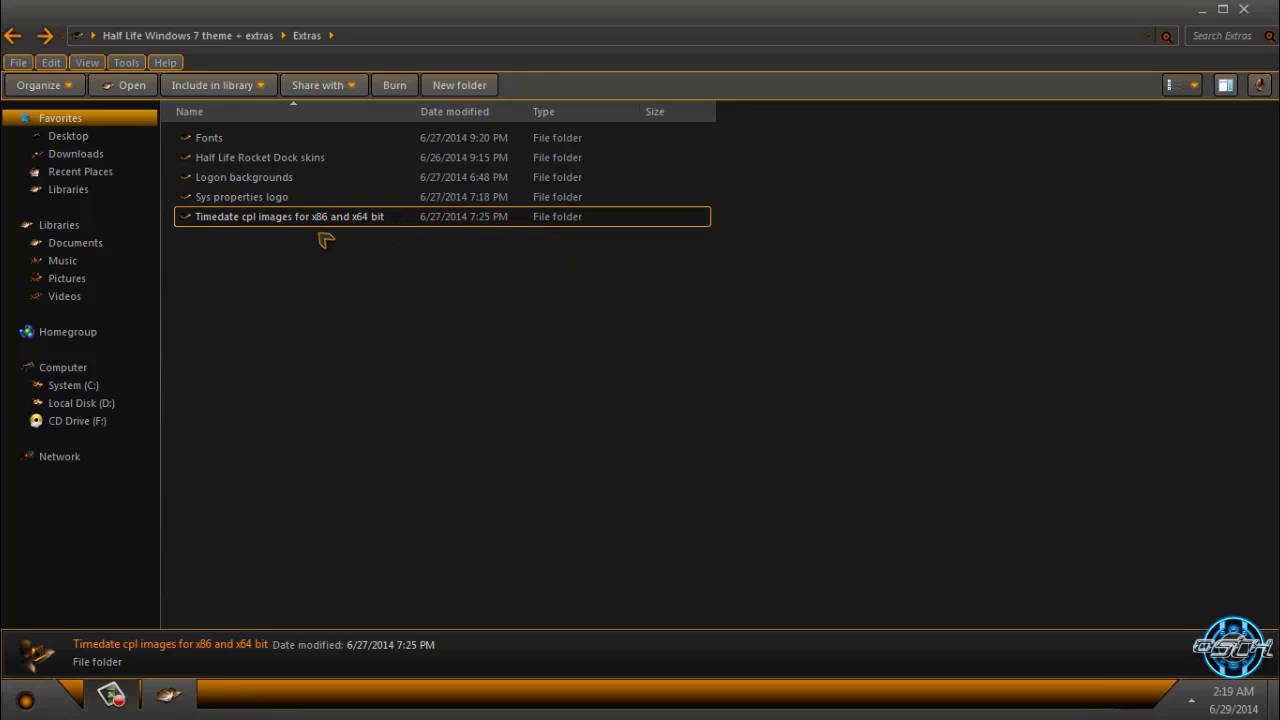
pyautogui.moveTo(340, 225)
pyautogui.doubleClick(353, 224)
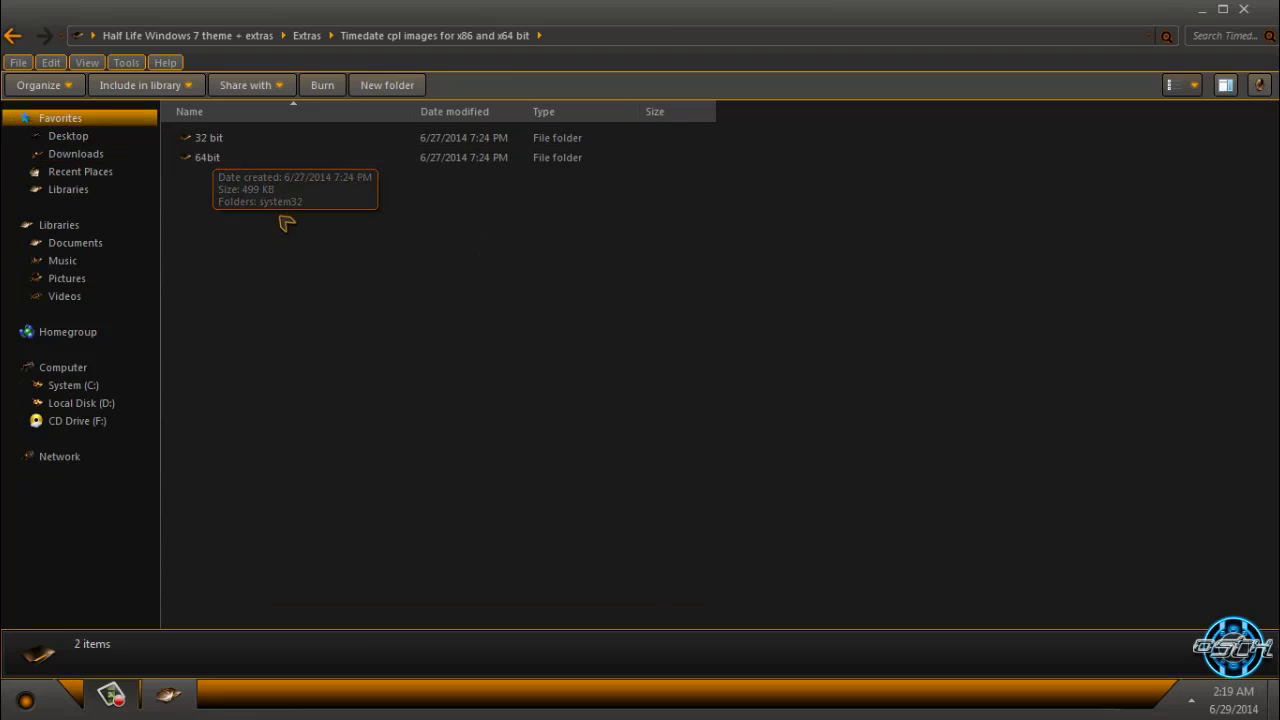
pyautogui.moveTo(212, 158); pyautogui.dragTo(314, 220)
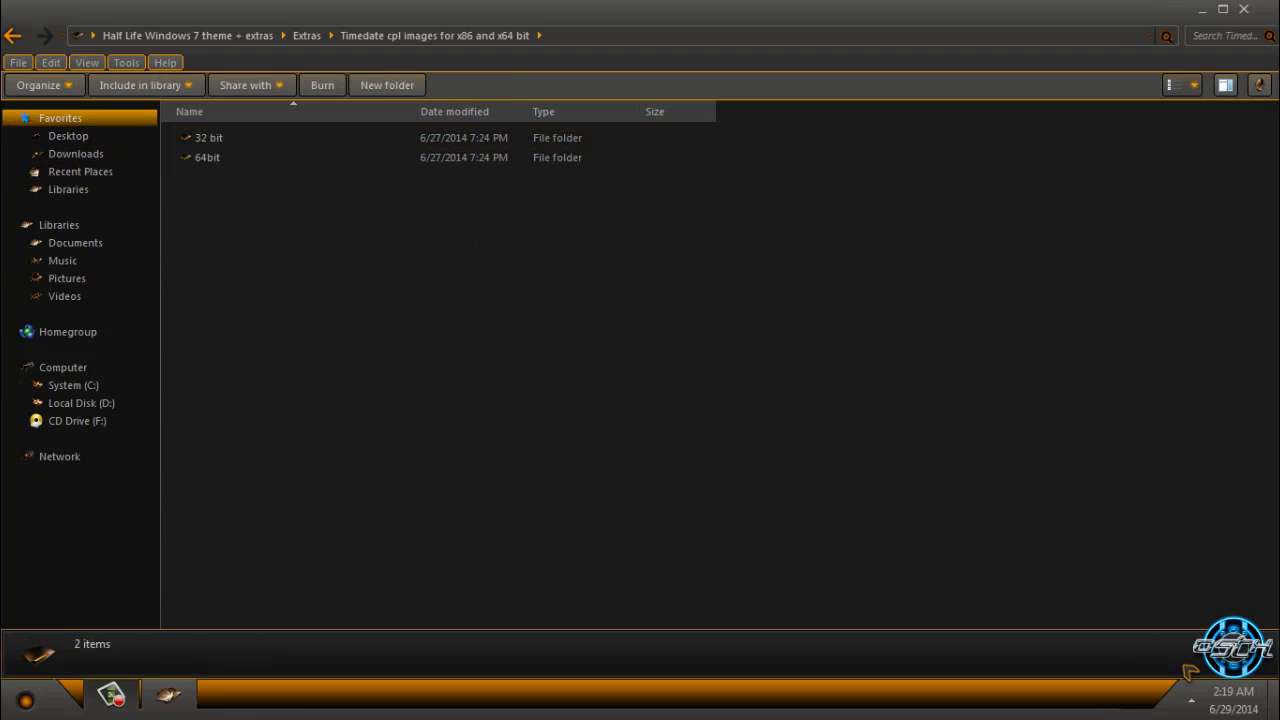
pyautogui.click(1228, 695)
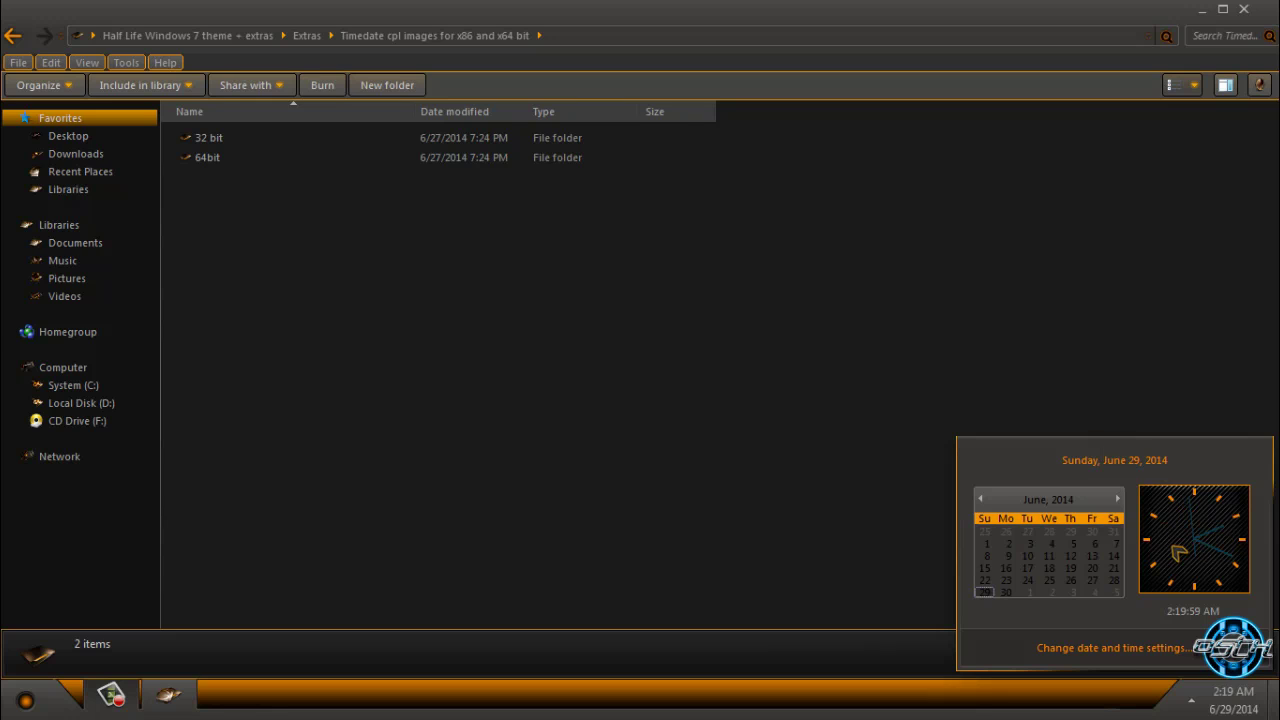
pyautogui.click(14, 37)
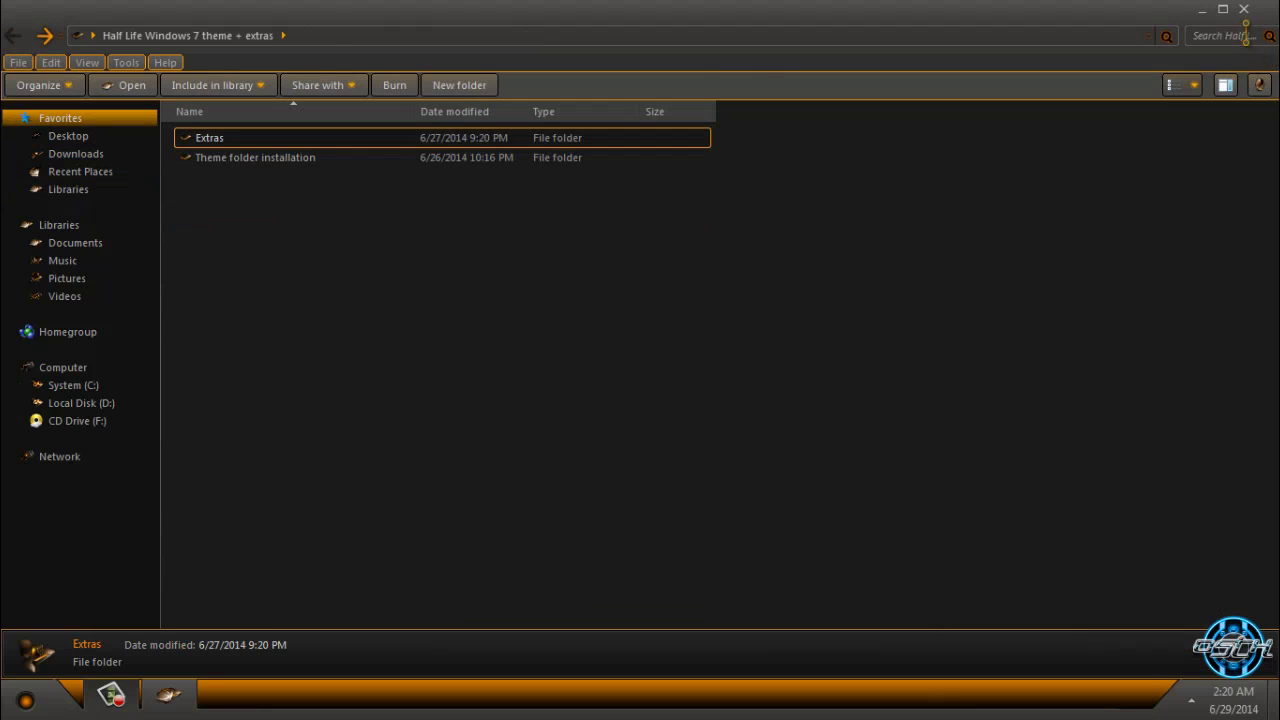
# Close Explorer, refresh the desktop, open the Half-Life Start menu and right-click Computer.
pyautogui.click(1244, 10)
pyautogui.rightClick(374, 201)
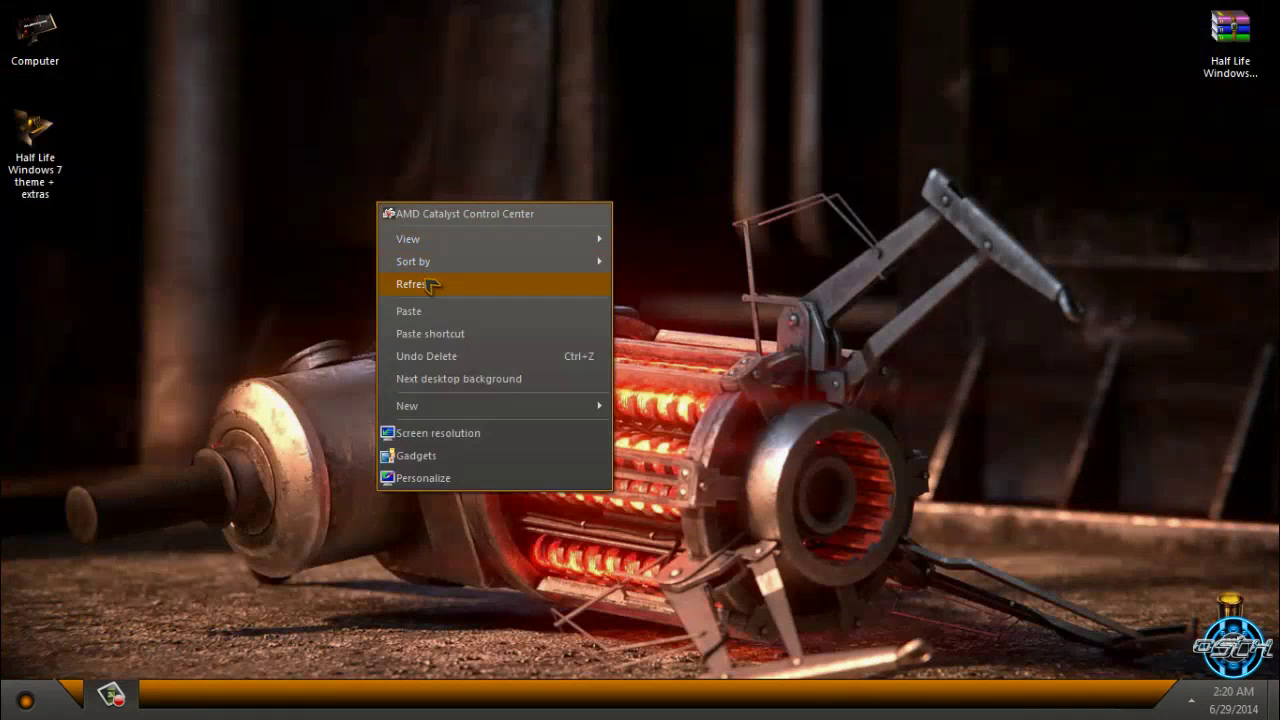
pyautogui.click(22, 698)
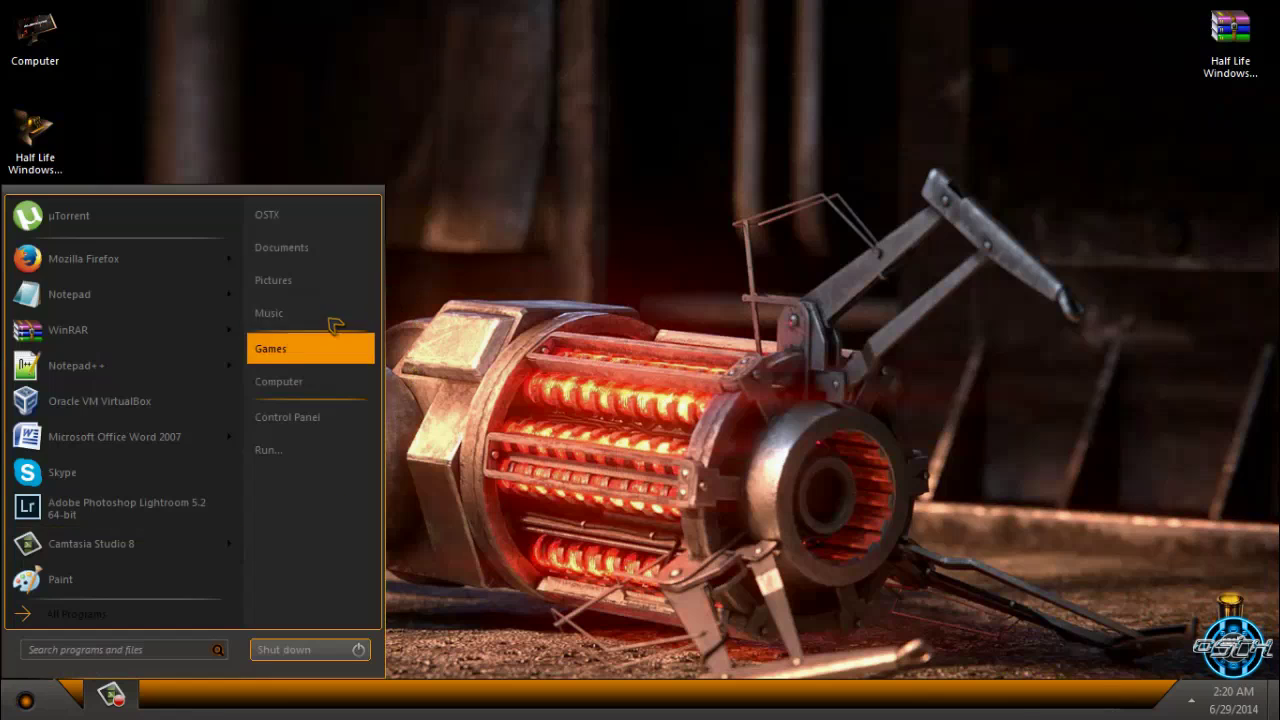
pyautogui.click(463, 184)
pyautogui.rightClick(463, 184)
pyautogui.click(505, 255)
pyautogui.press('super')
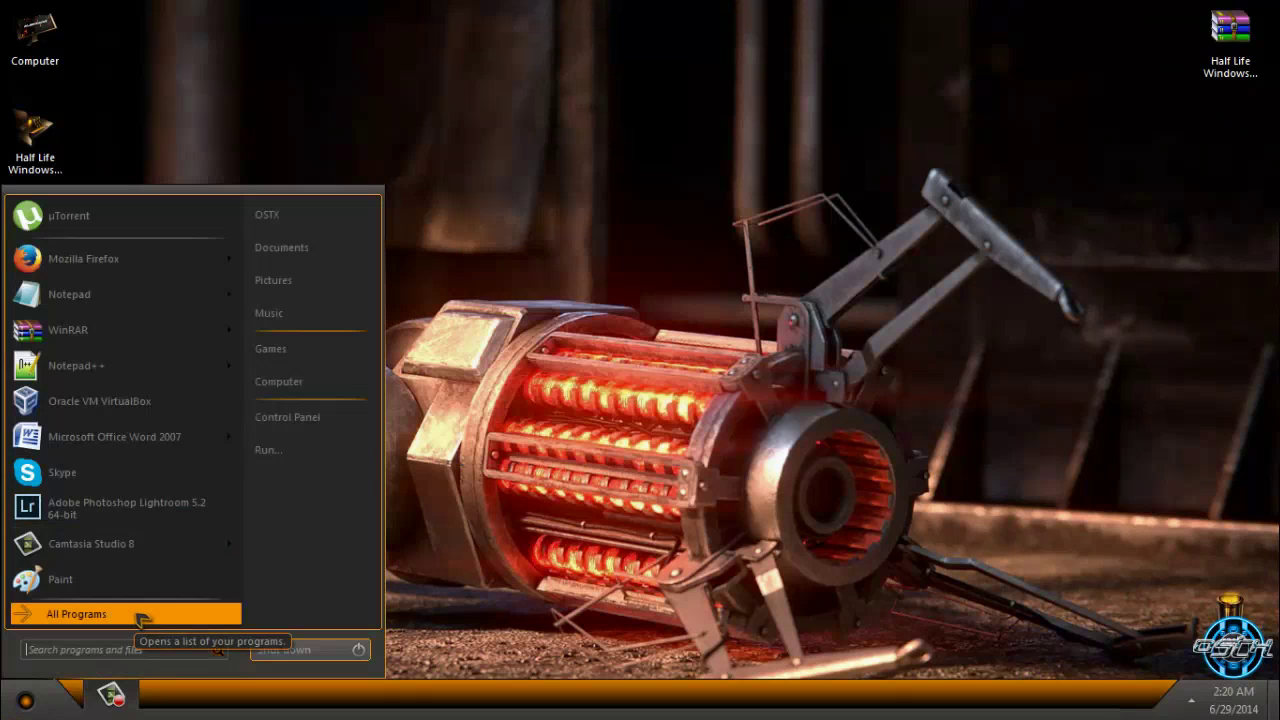
pyautogui.rightClick(298, 397)
# View the computer's system properties, then bring up Personalization from the desktop.
pyautogui.click(352, 547)
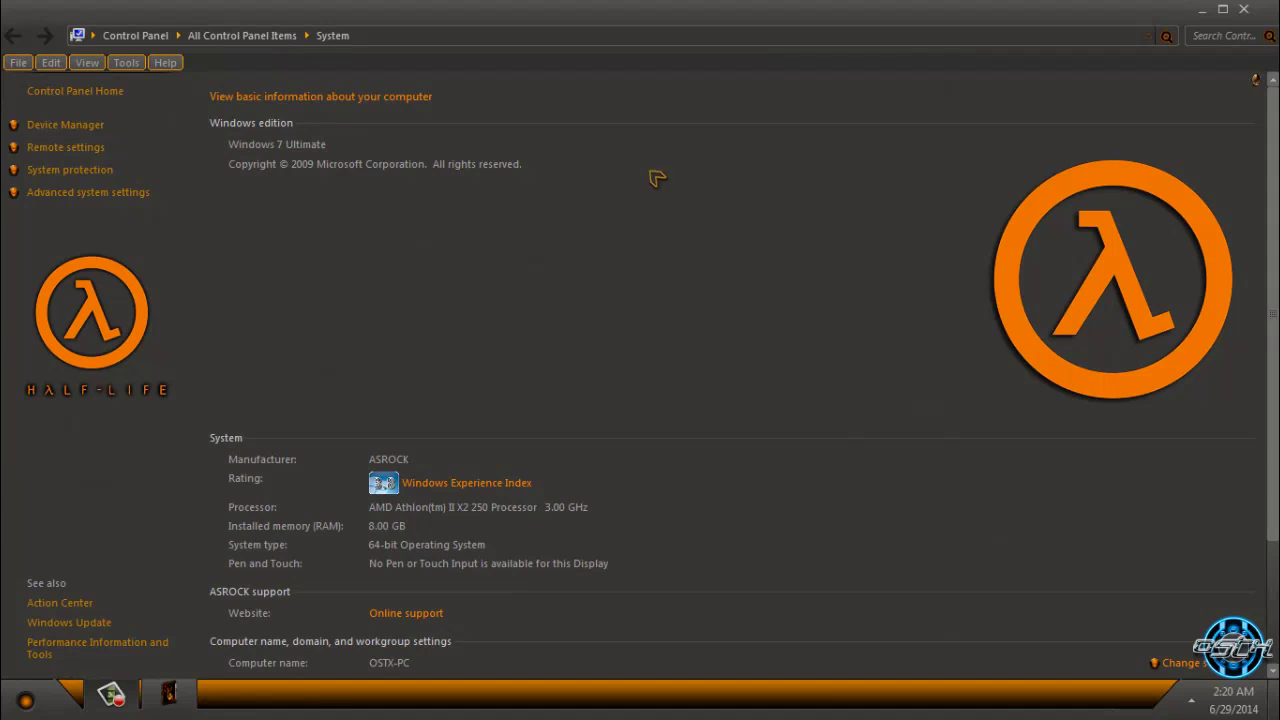
pyautogui.click(1243, 9)
pyautogui.rightClick(630, 222)
pyautogui.click(660, 500)
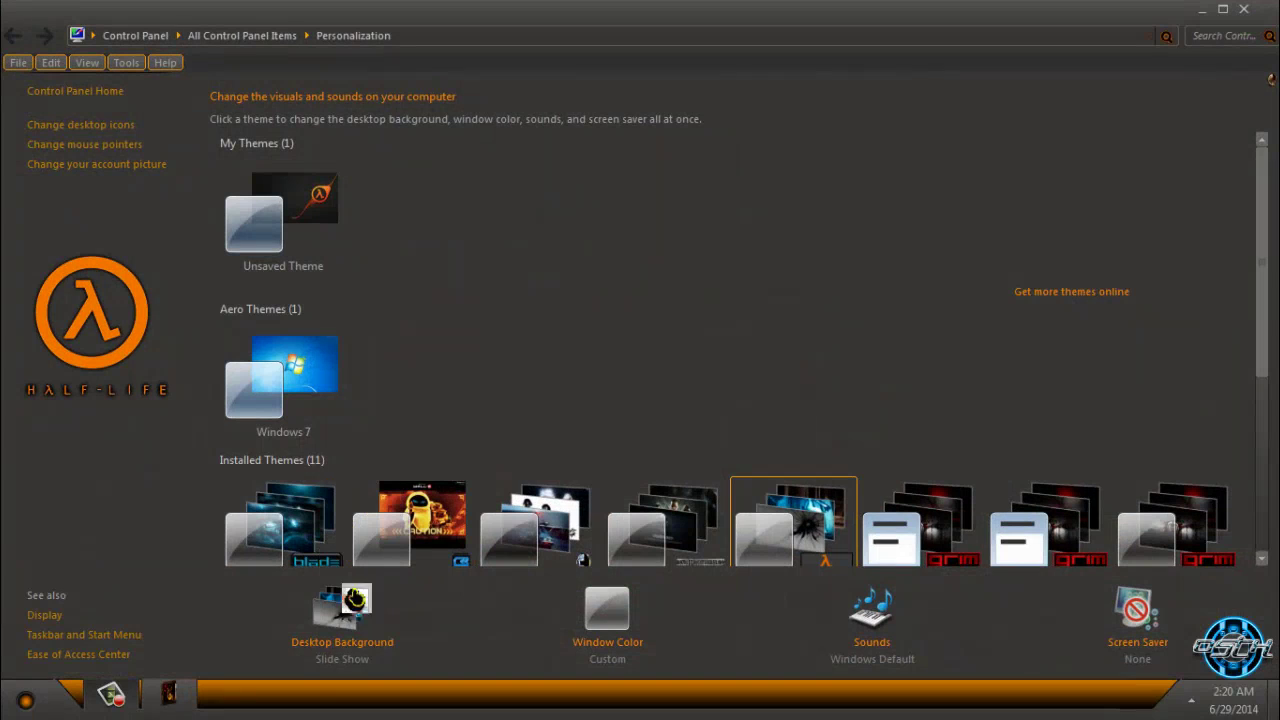
# Set the desktop background to only the eighth Half-Life 2 lambda picture and save it.
pyautogui.click(385, 641)
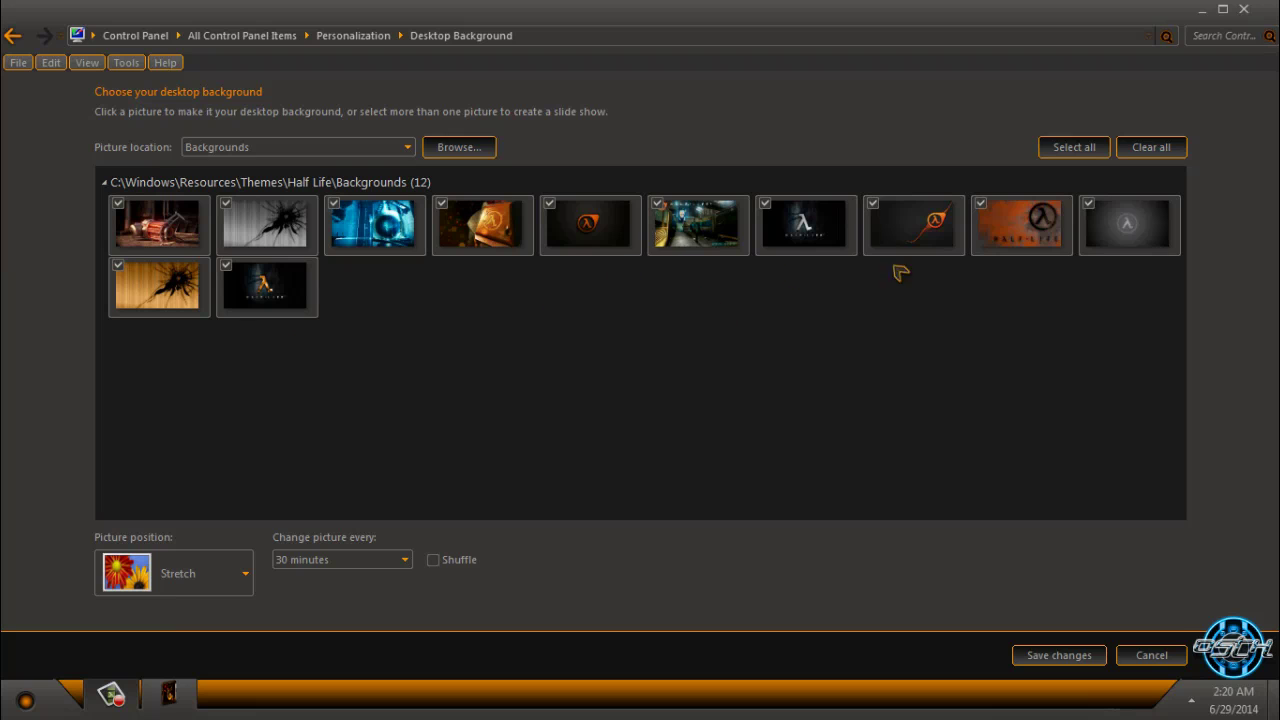
pyautogui.click(905, 245)
pyautogui.click(1040, 655)
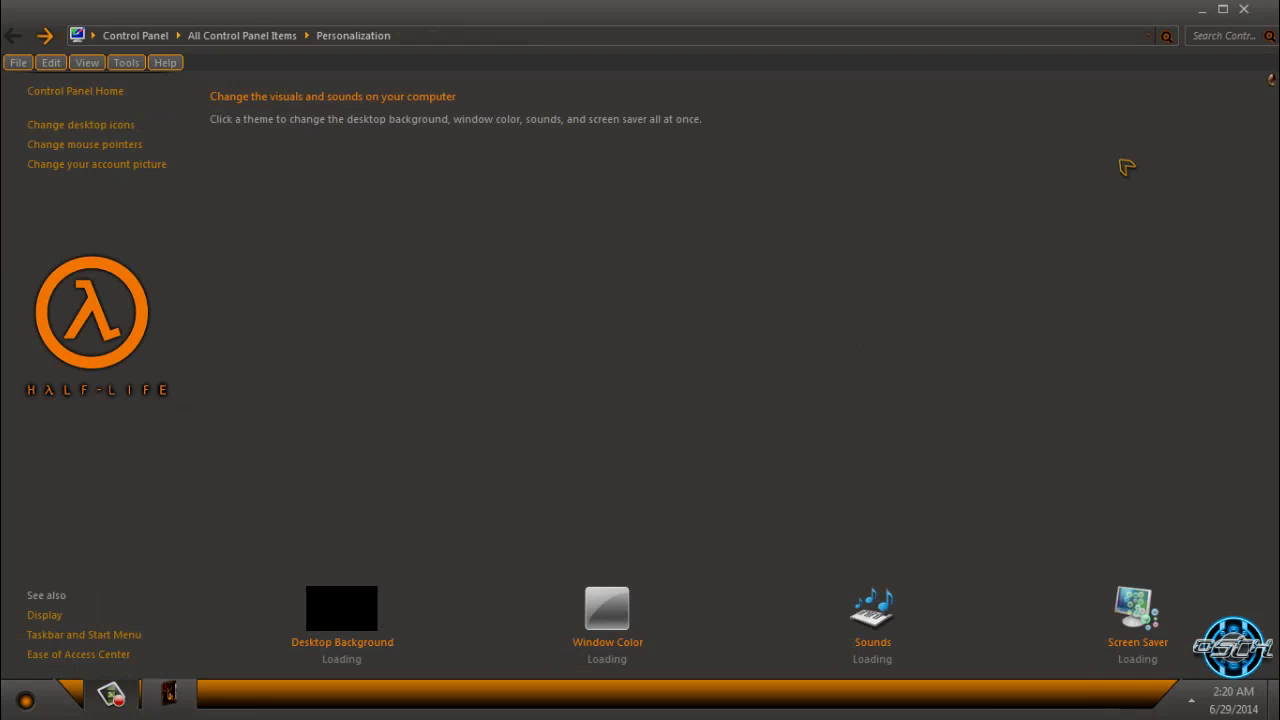
pyautogui.click(1243, 9)
pyautogui.rightClick(440, 238)
# Refresh the desktop, then resize and maximize the Computer window with System (C:) selected.
pyautogui.click(500, 322)
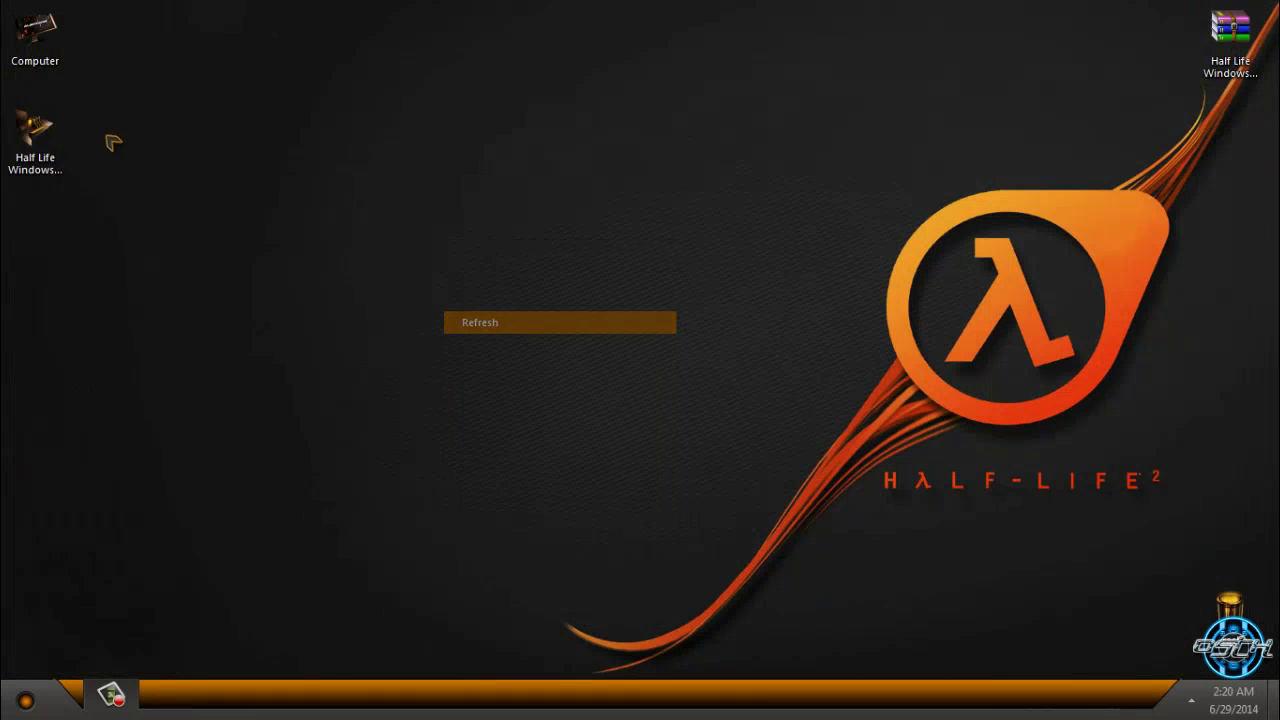
pyautogui.doubleClick(35, 35)
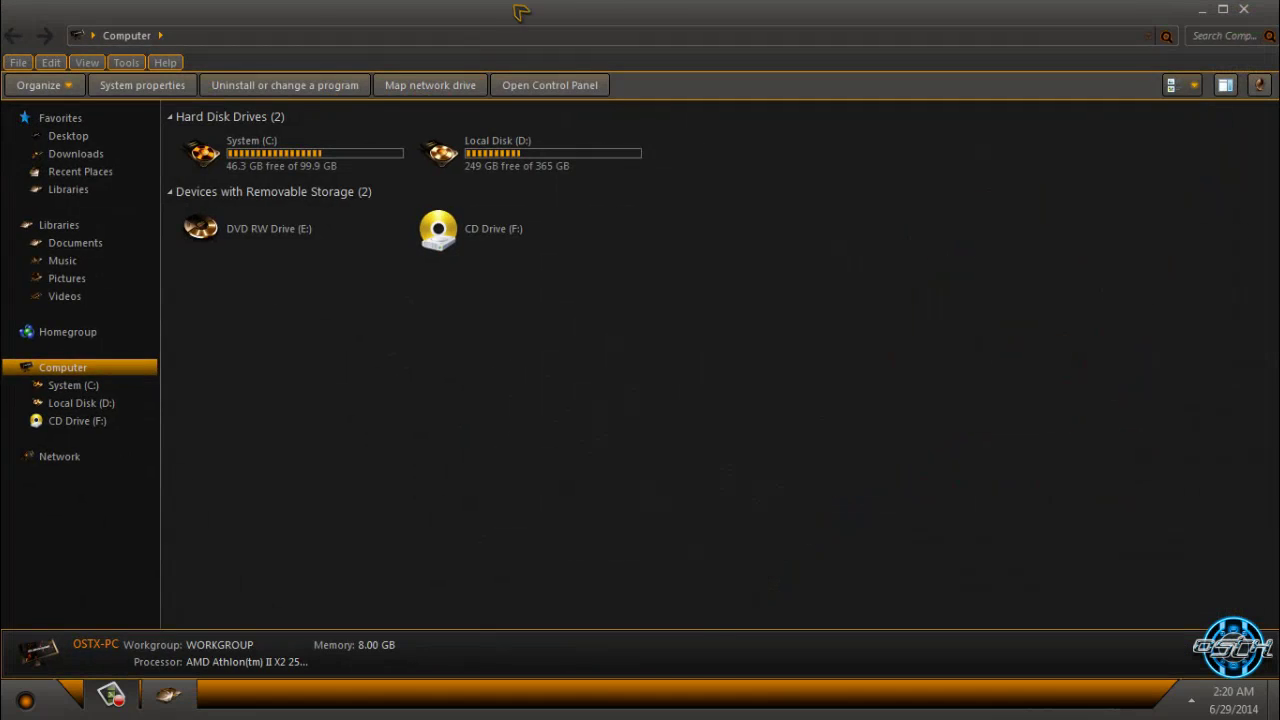
pyautogui.moveTo(521, 12); pyautogui.dragTo(287, 28)
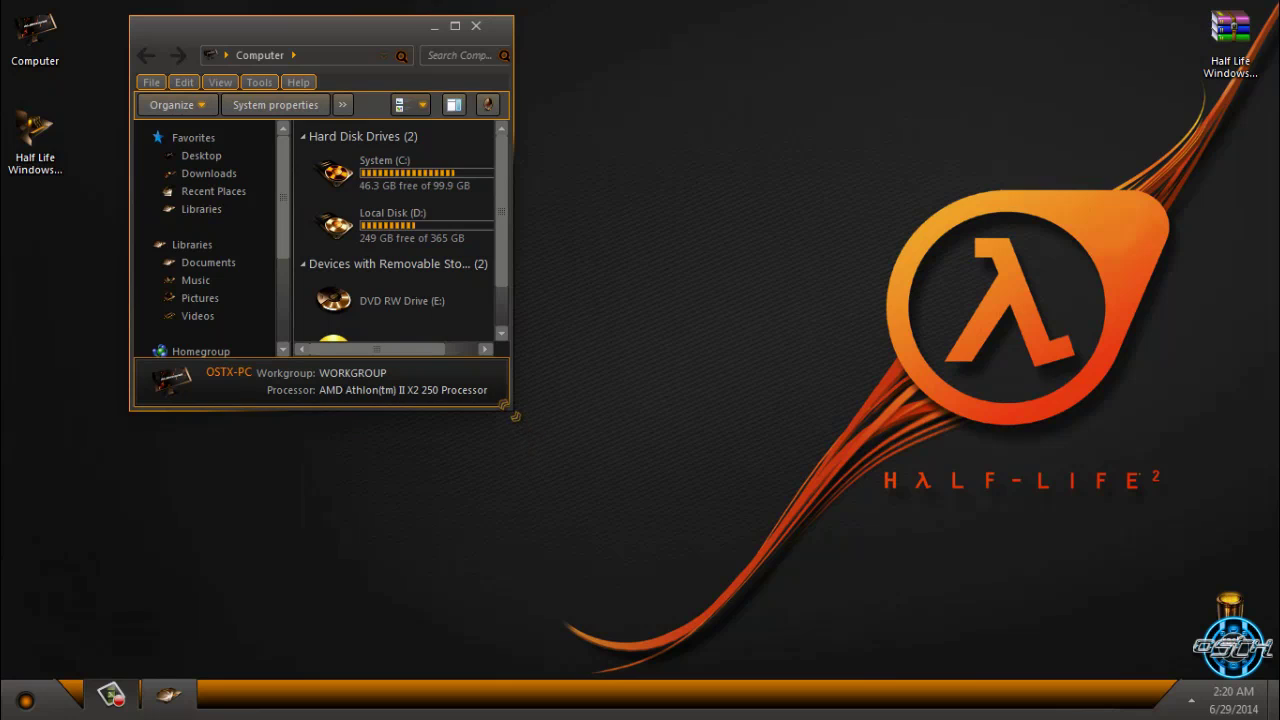
pyautogui.moveTo(524, 419); pyautogui.dragTo(1119, 612)
pyautogui.click(1059, 26)
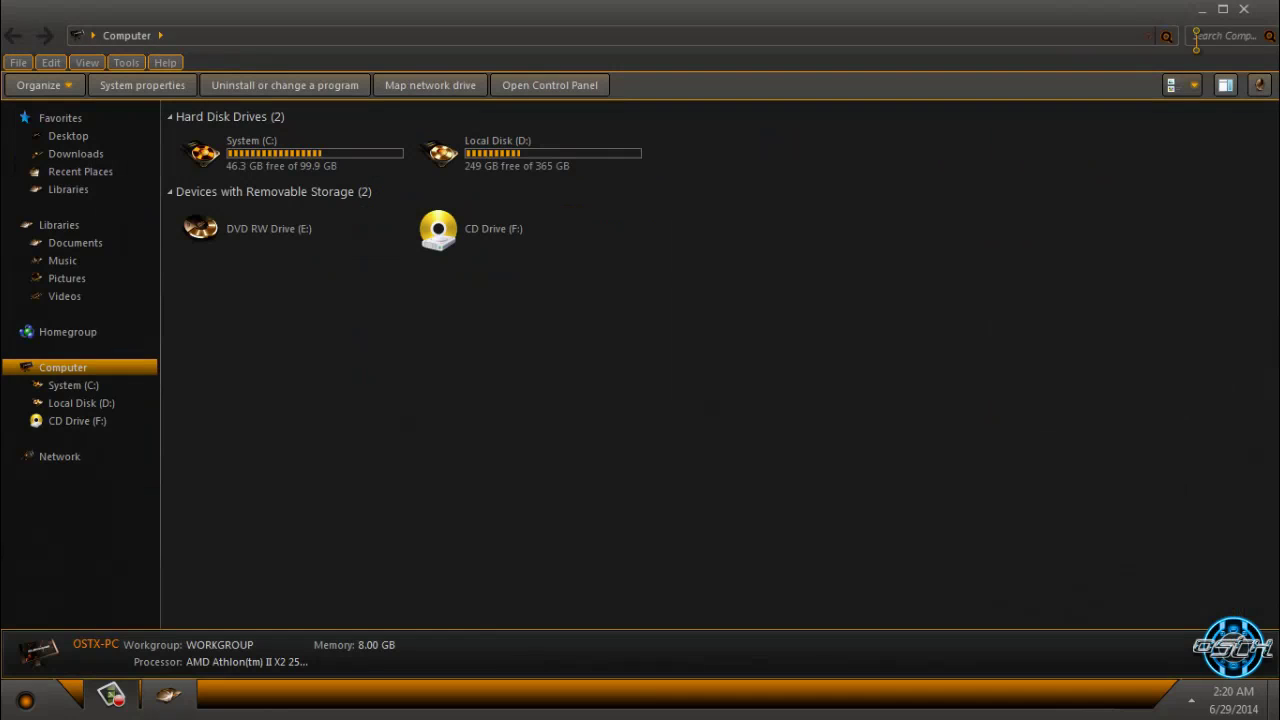
pyautogui.click(285, 155)
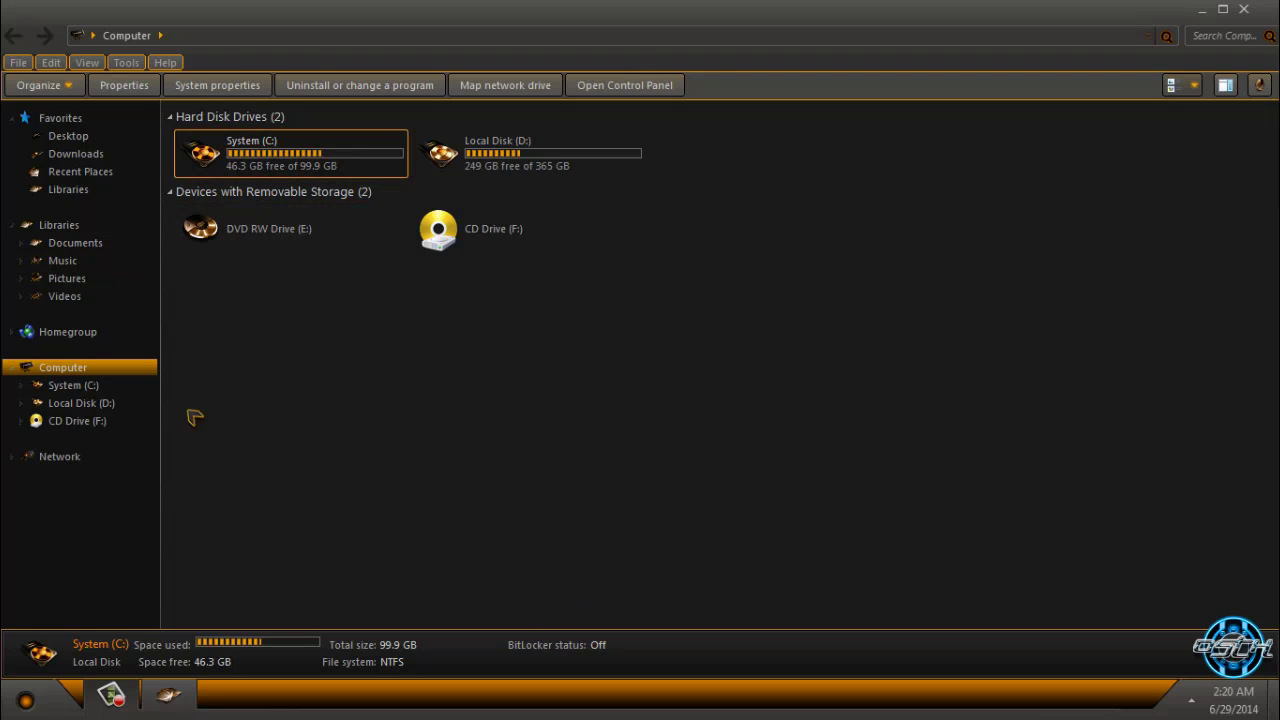
pyautogui.moveTo(363, 5); pyautogui.dragTo(558, 53)
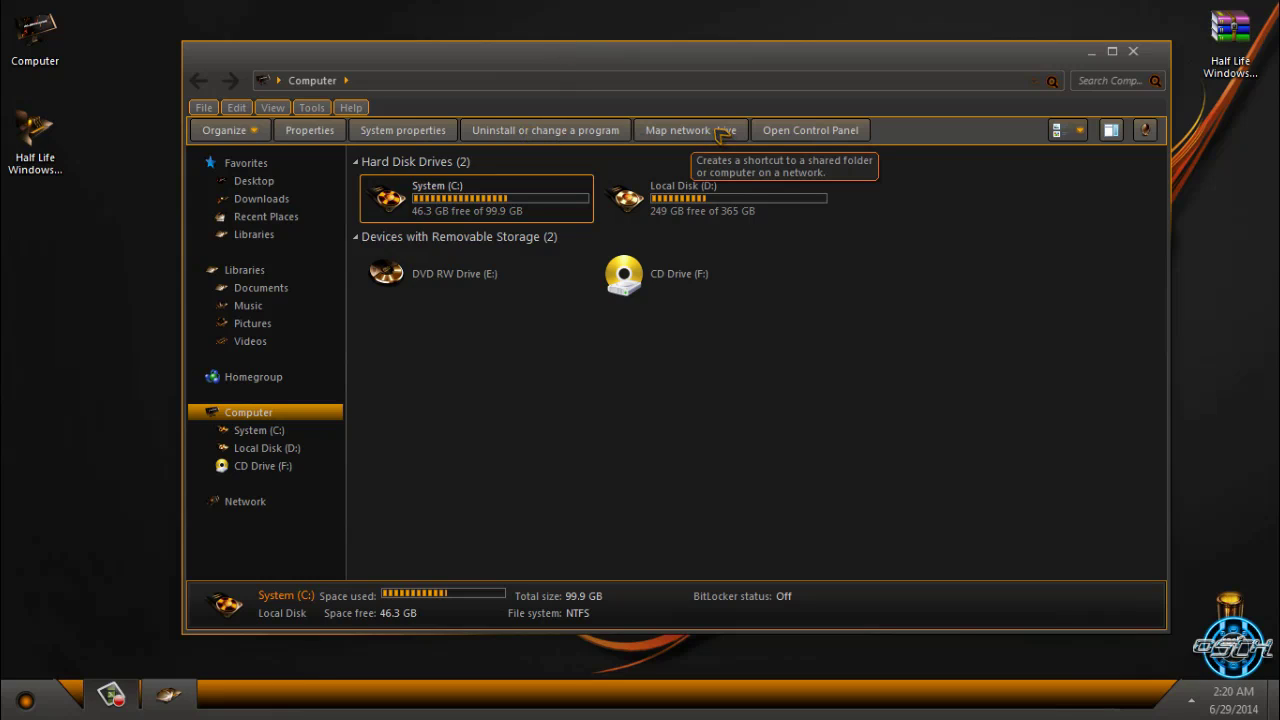
# Switch Control Panel's View by setting to Category and close Control Panel.
pyautogui.click(820, 131)
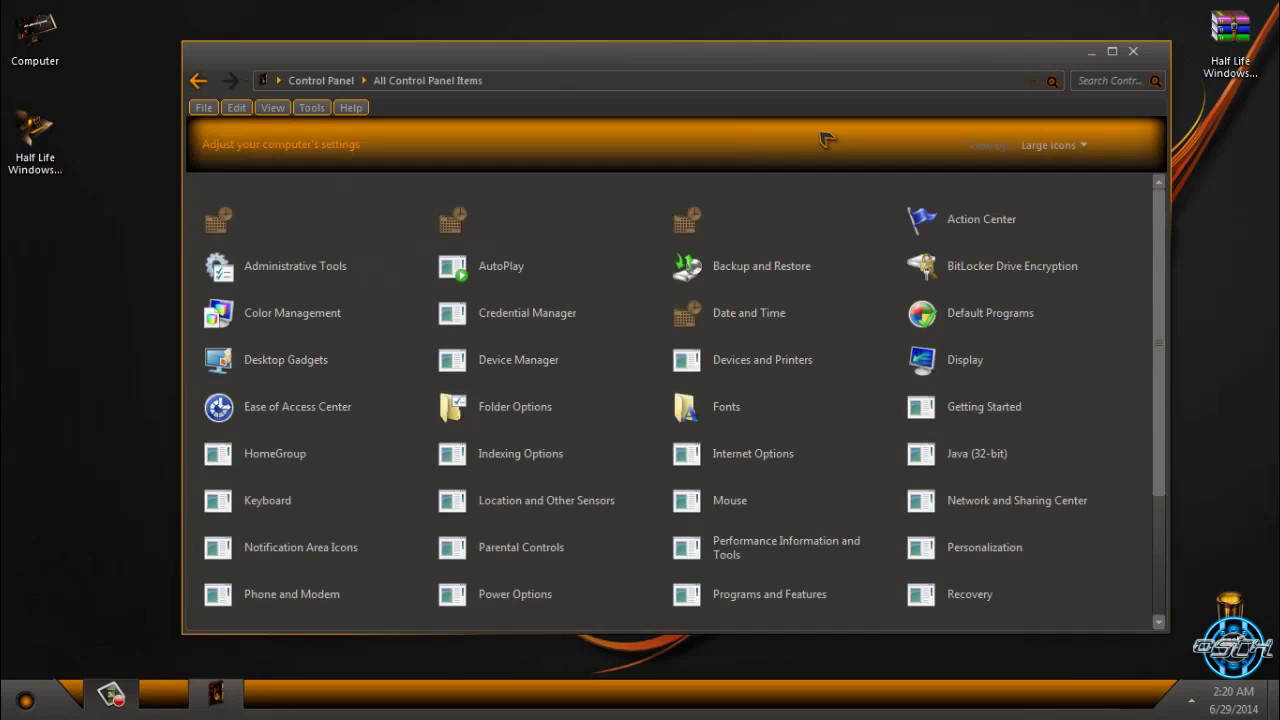
pyautogui.scroll(-3, 829, 320)
pyautogui.scroll(5, 829, 320)
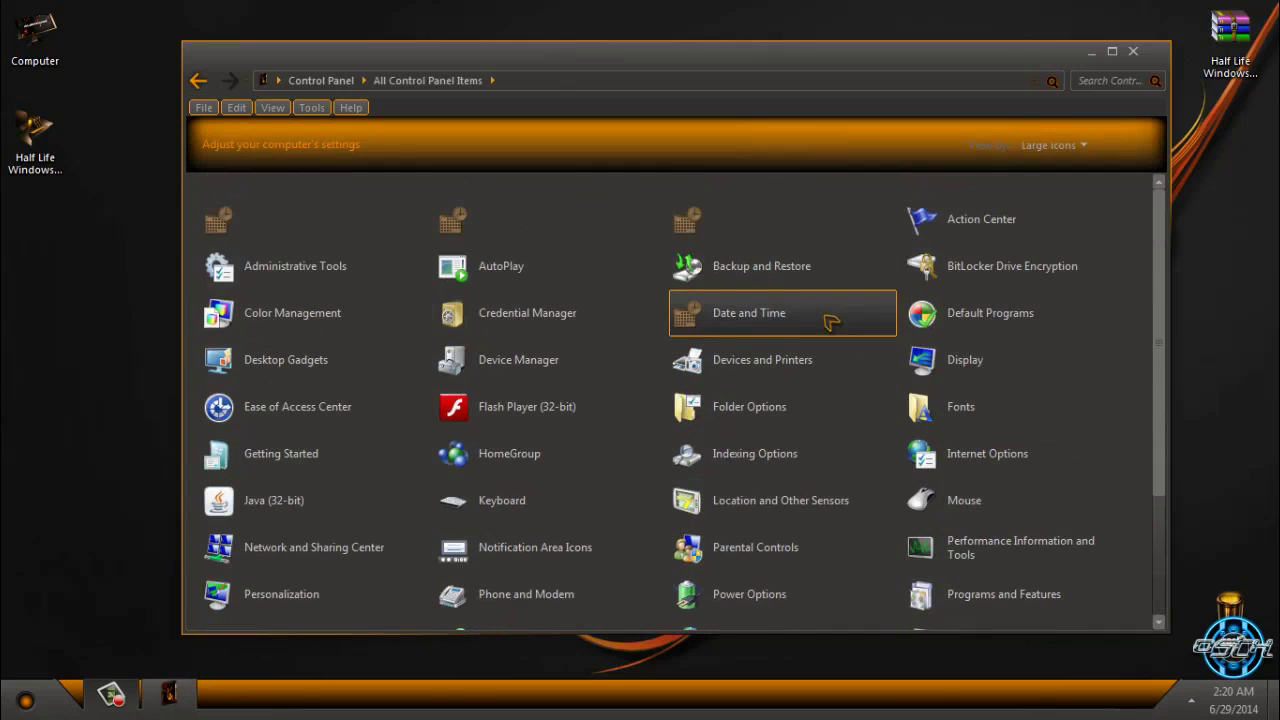
pyautogui.click(1050, 145)
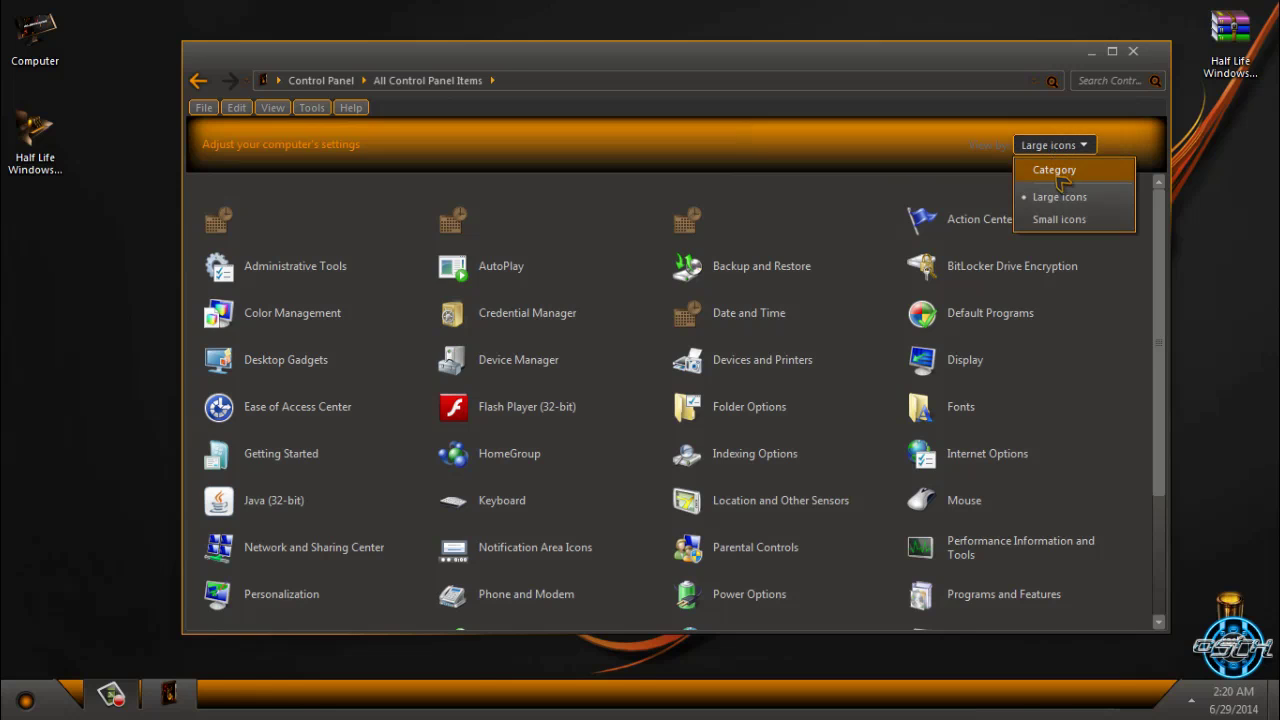
pyautogui.click(1058, 175)
pyautogui.click(1133, 51)
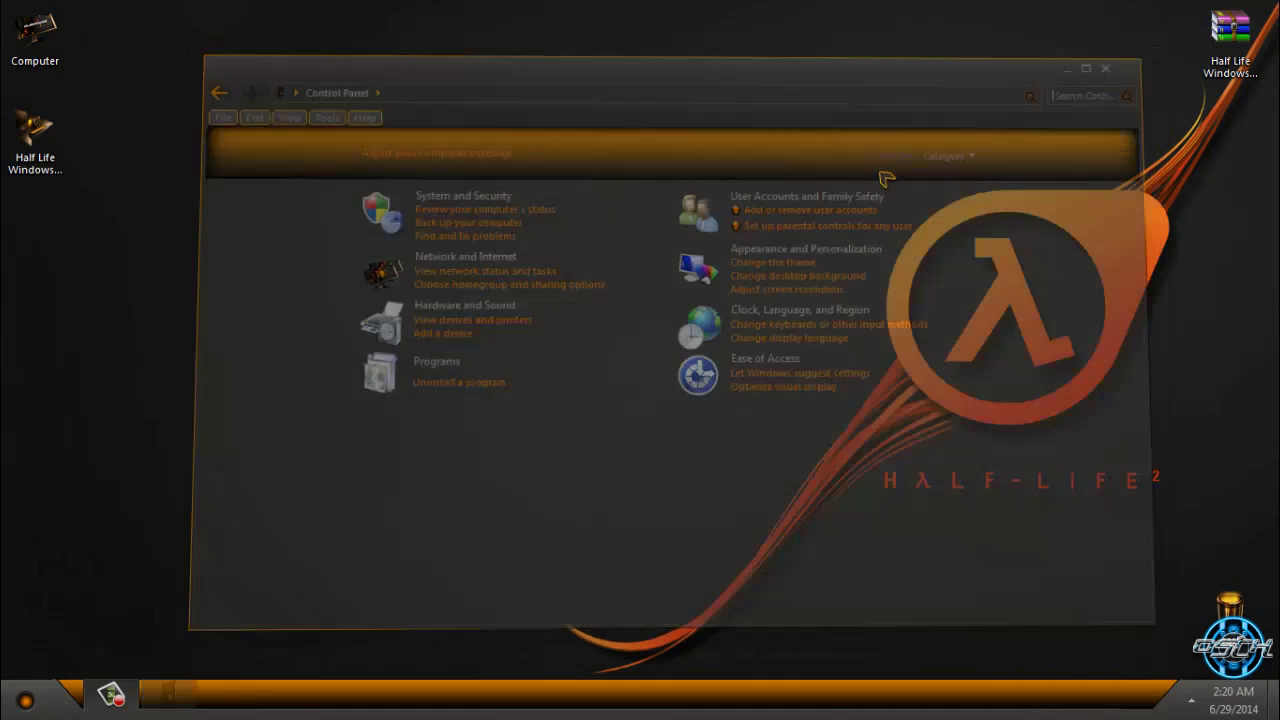
pyautogui.click(25, 700)
pyautogui.click(512, 545)
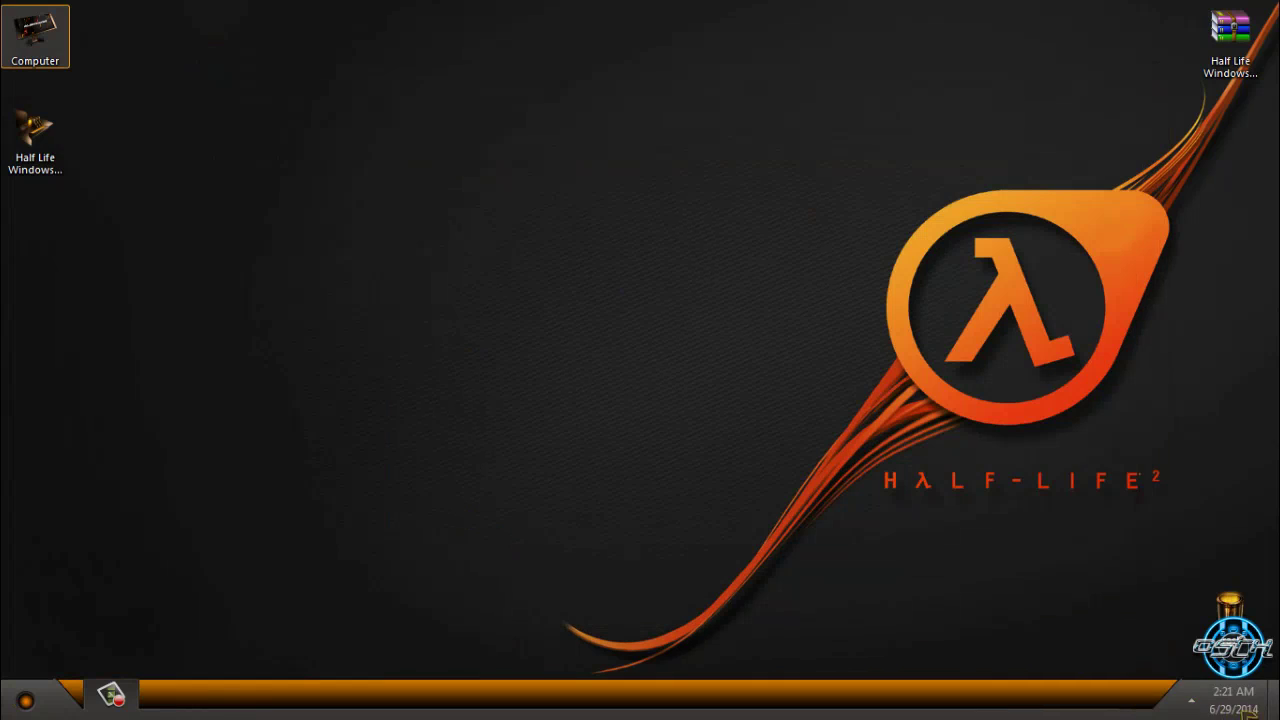
pyautogui.click(1216, 705)
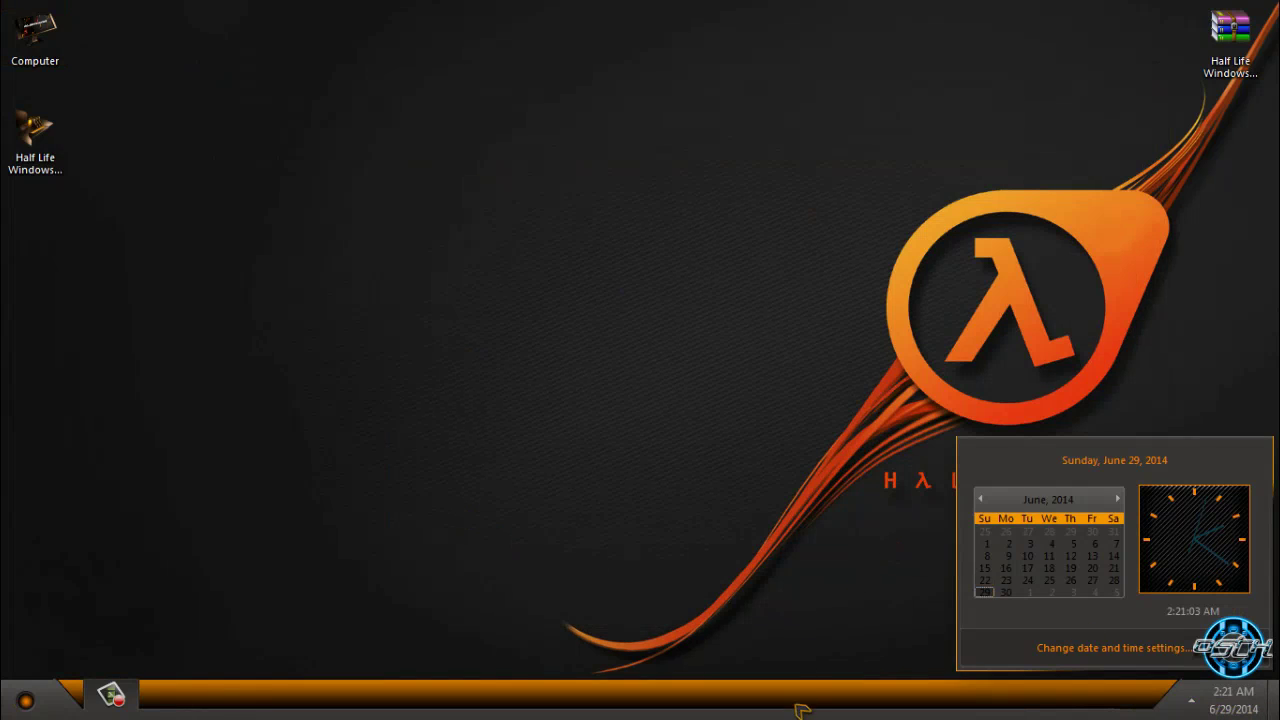
pyautogui.moveTo(800, 710); pyautogui.dragTo(20, 330)
pyautogui.moveTo(289, 184); pyautogui.dragTo(1245, 90)
pyautogui.click(1238, 32)
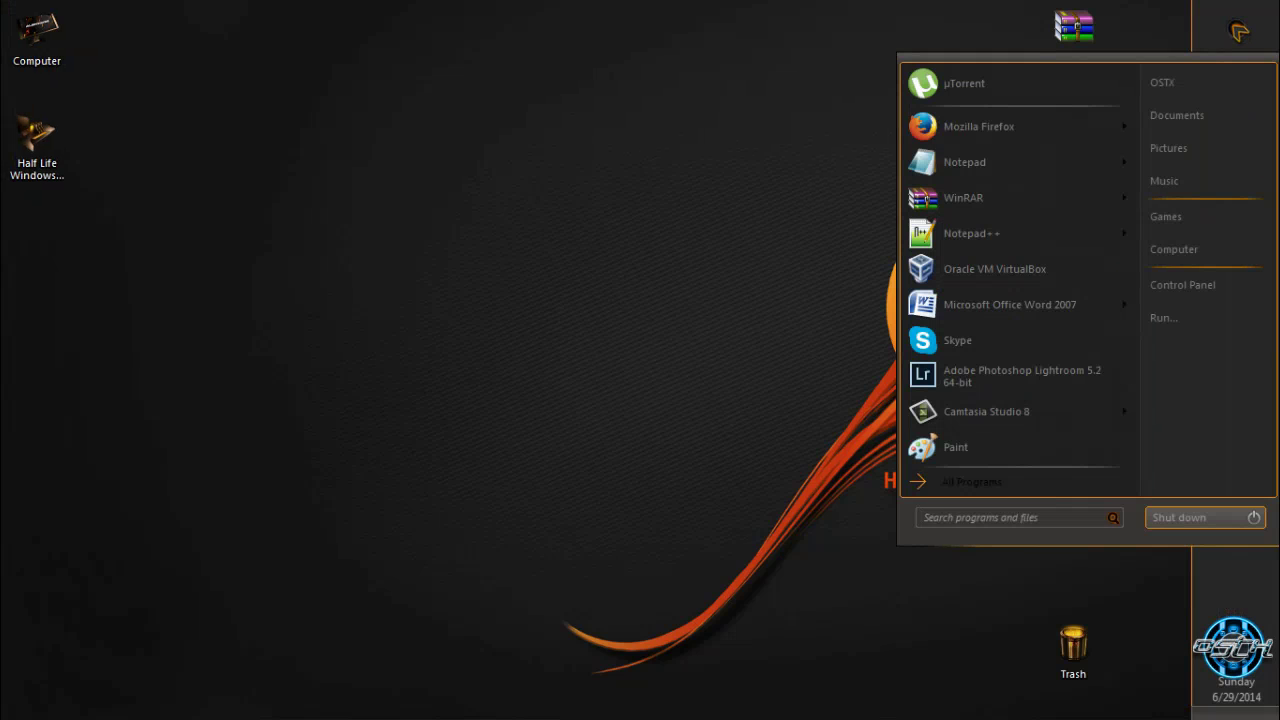
pyautogui.click(1238, 32)
pyautogui.moveTo(1258, 204); pyautogui.dragTo(926, 594)
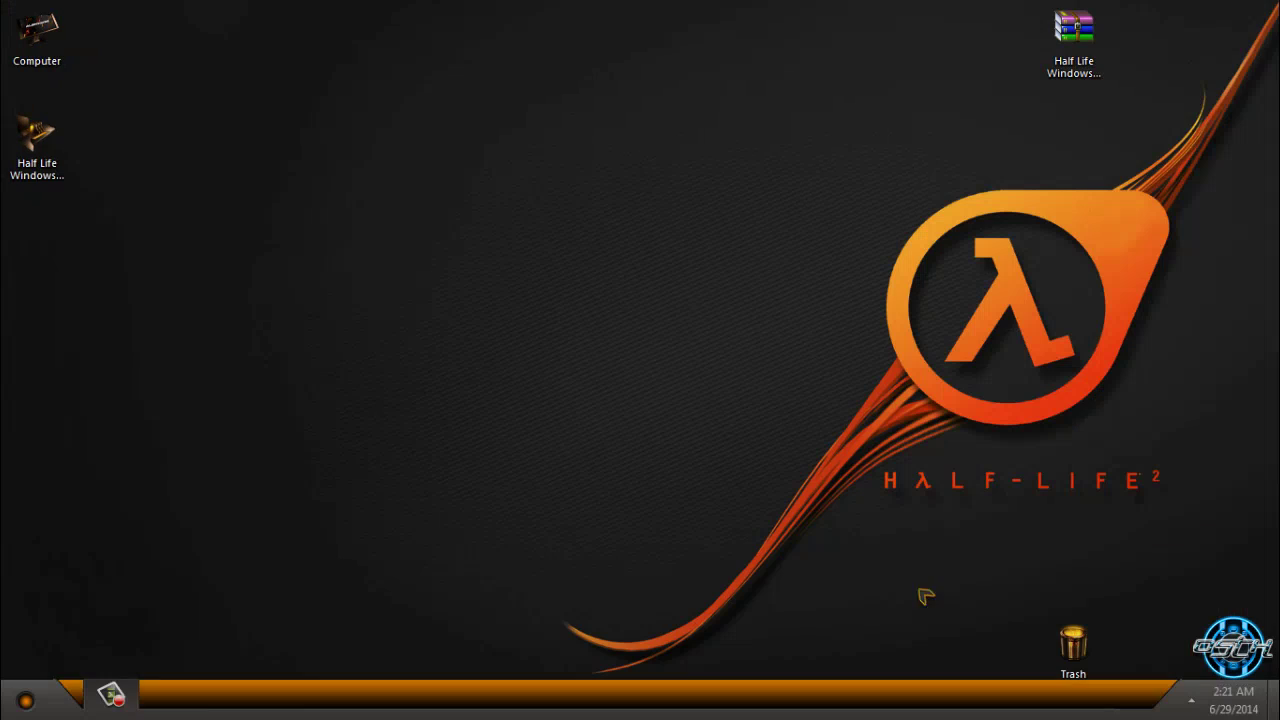
pyautogui.moveTo(1089, 605); pyautogui.dragTo(1228, 605)
pyautogui.doubleClick(40, 45)
pyautogui.click(1112, 51)
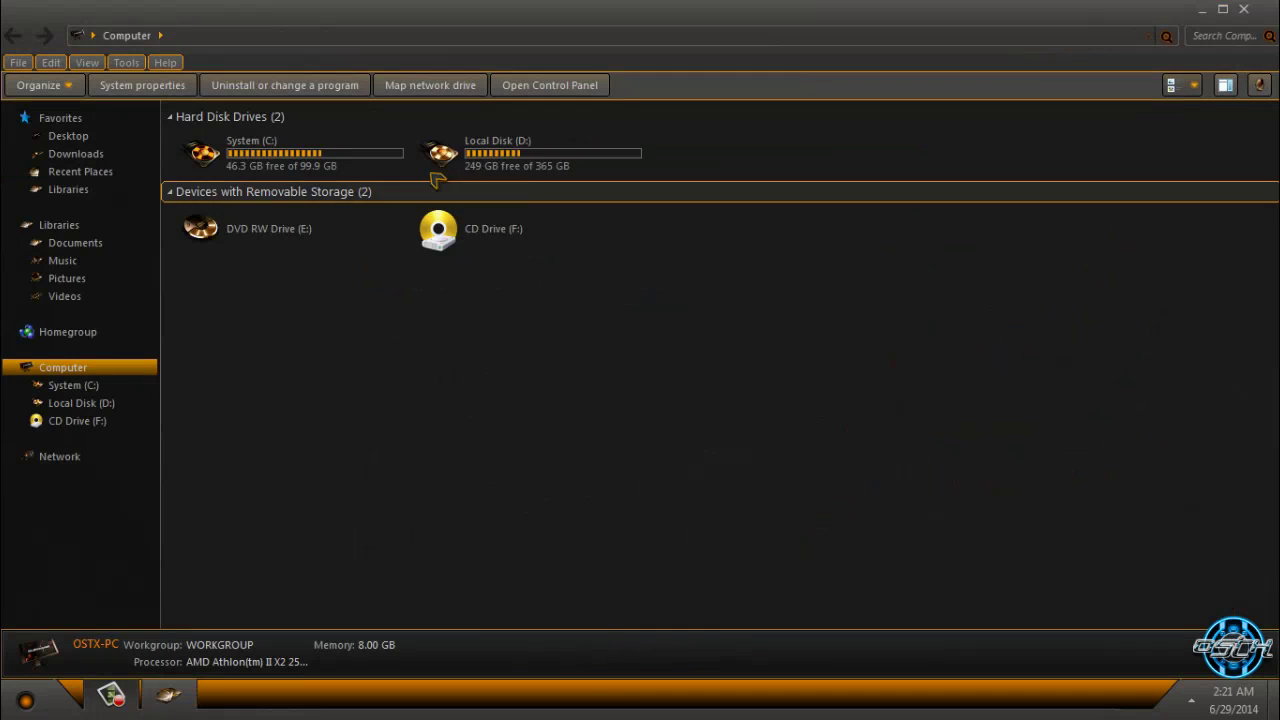
pyautogui.click(1244, 10)
pyautogui.click(25, 700)
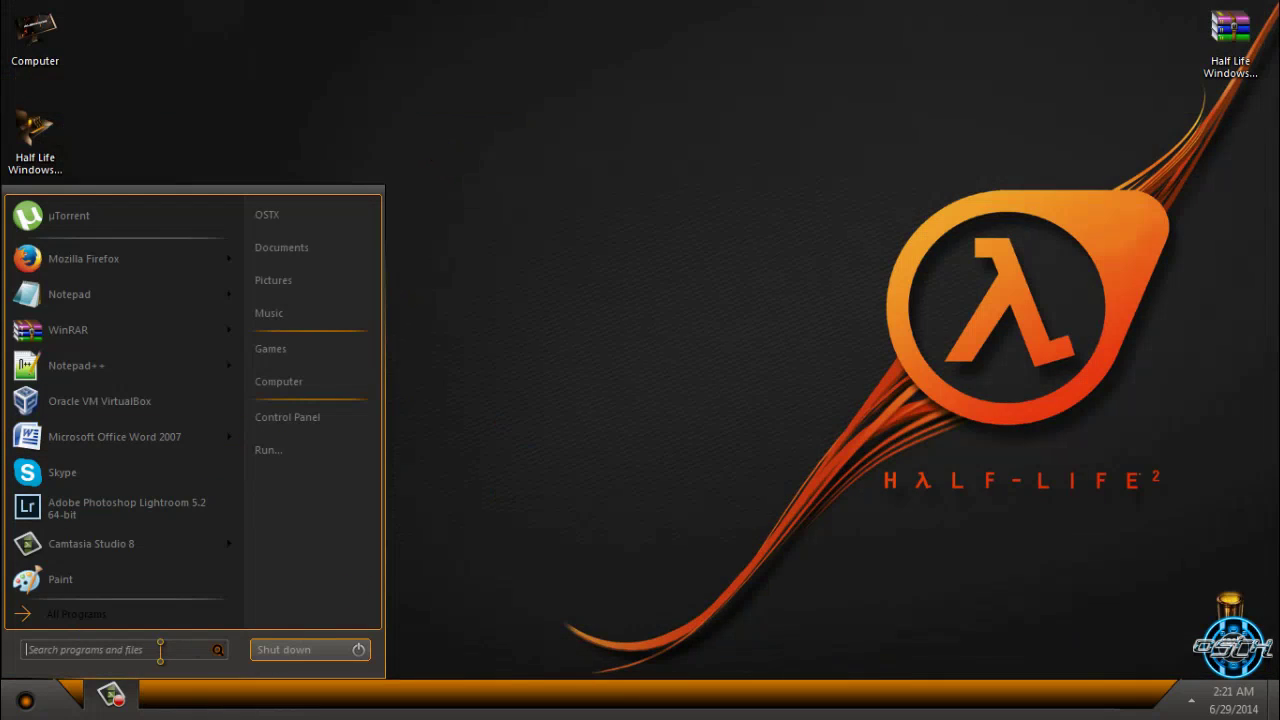
pyautogui.click(160, 650)
pyautogui.moveTo(359, 652)
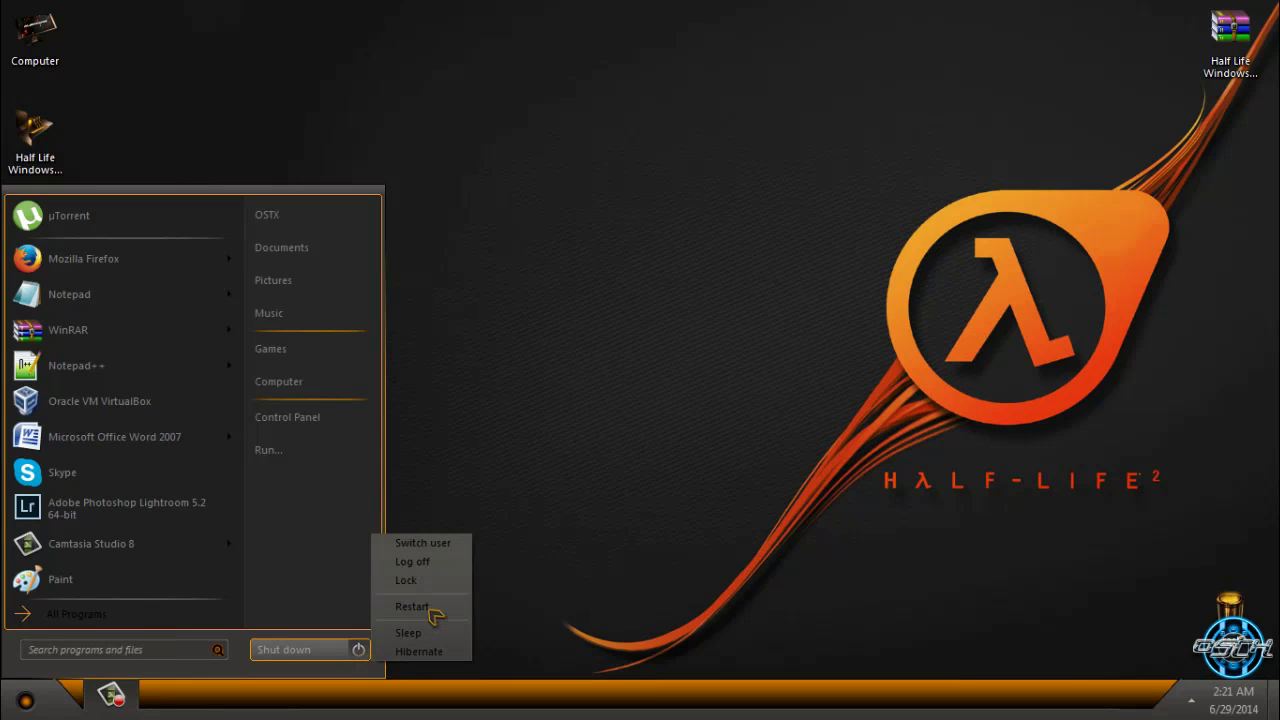
pyautogui.rightClick(480, 199)
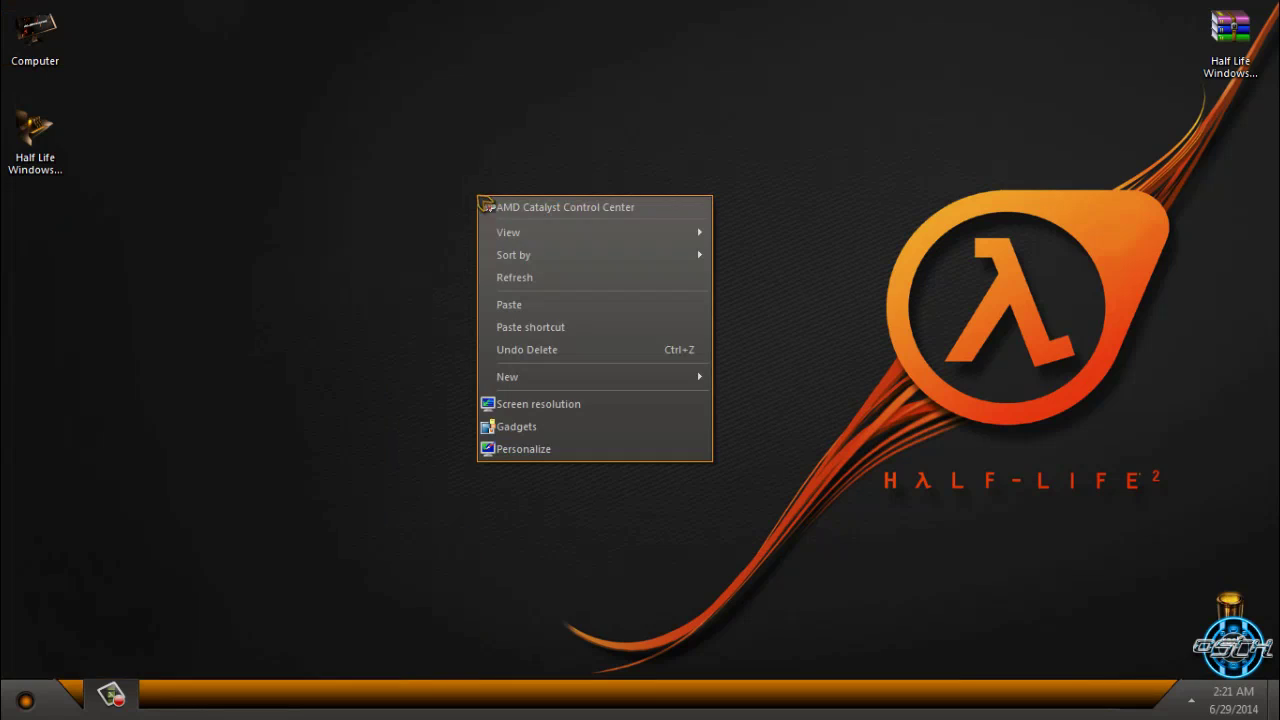
pyautogui.click(543, 277)
pyautogui.rightClick(210, 191)
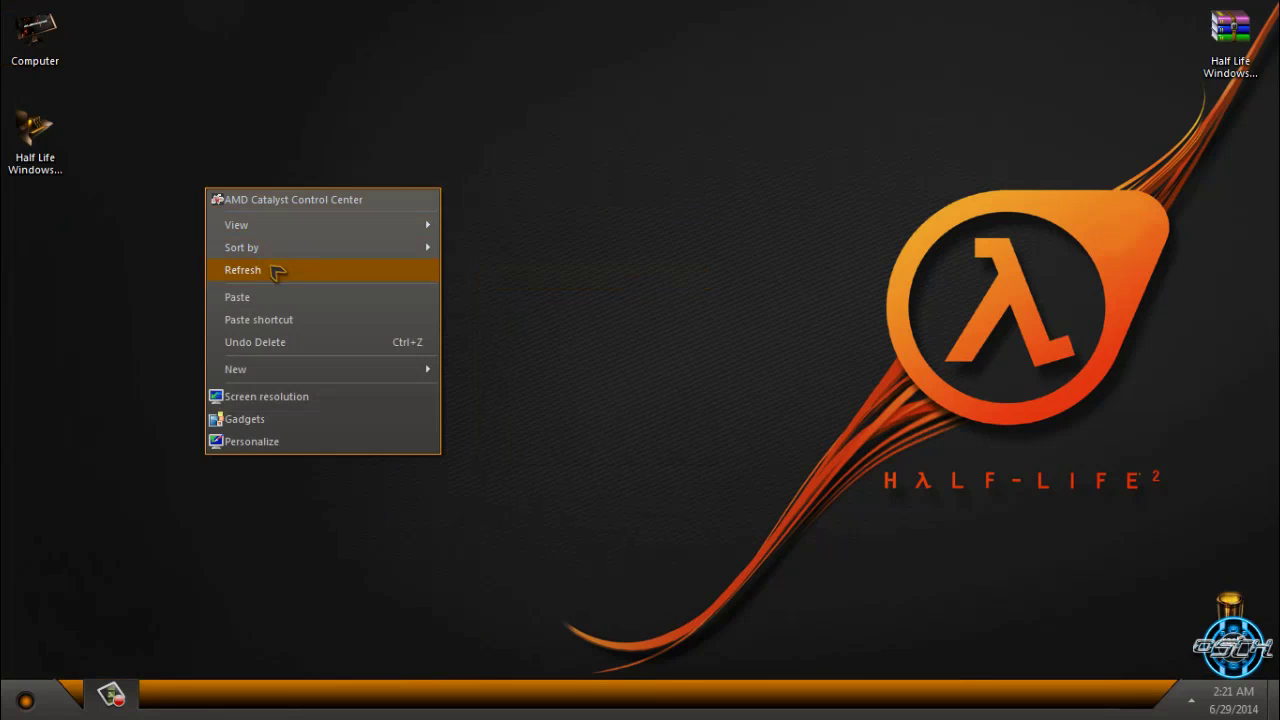
pyautogui.click(275, 270)
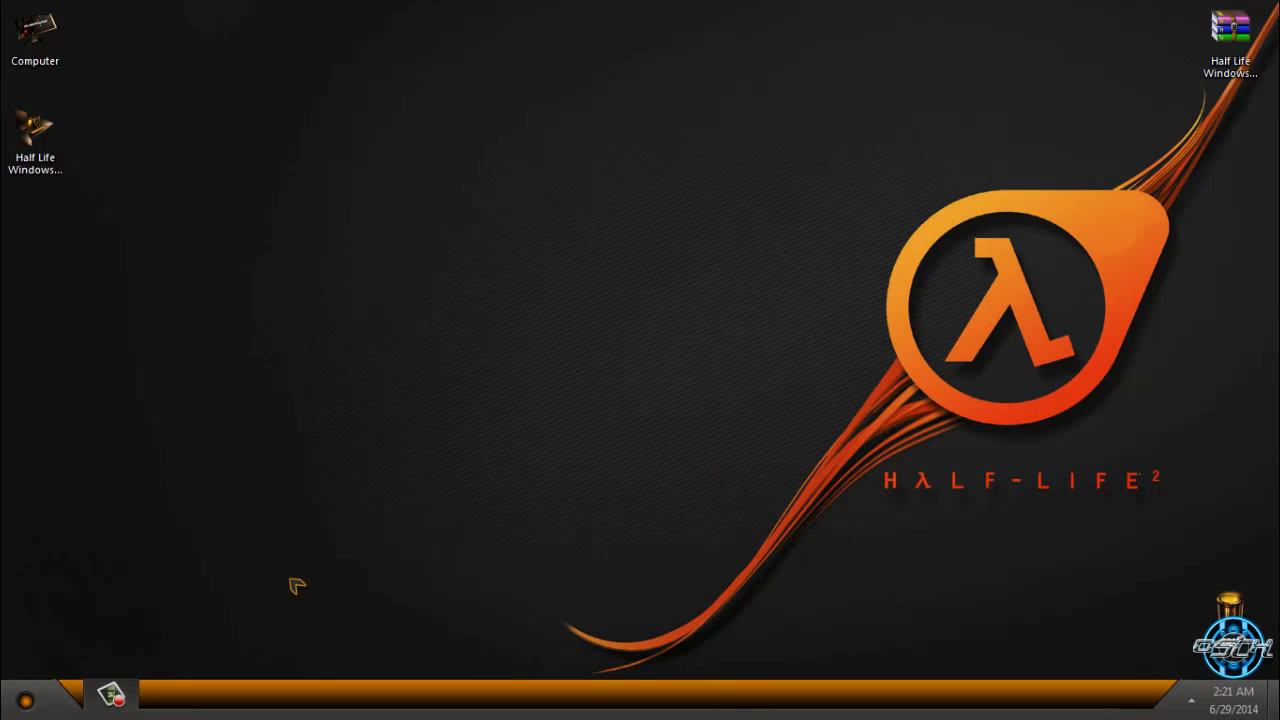
# Refresh the desktop and apply the default Windows 7 Aero theme in Personalization.
pyautogui.rightClick(366, 256)
pyautogui.click(420, 339)
pyautogui.rightClick(424, 290)
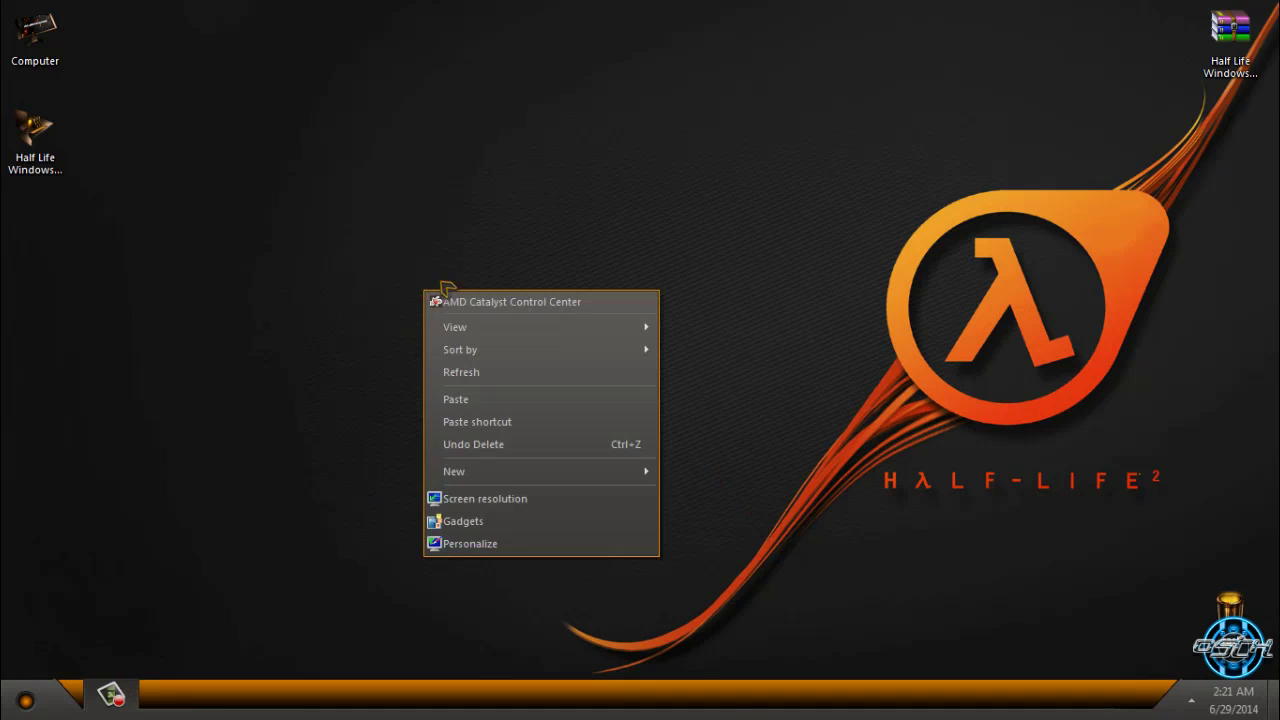
pyautogui.click(466, 538)
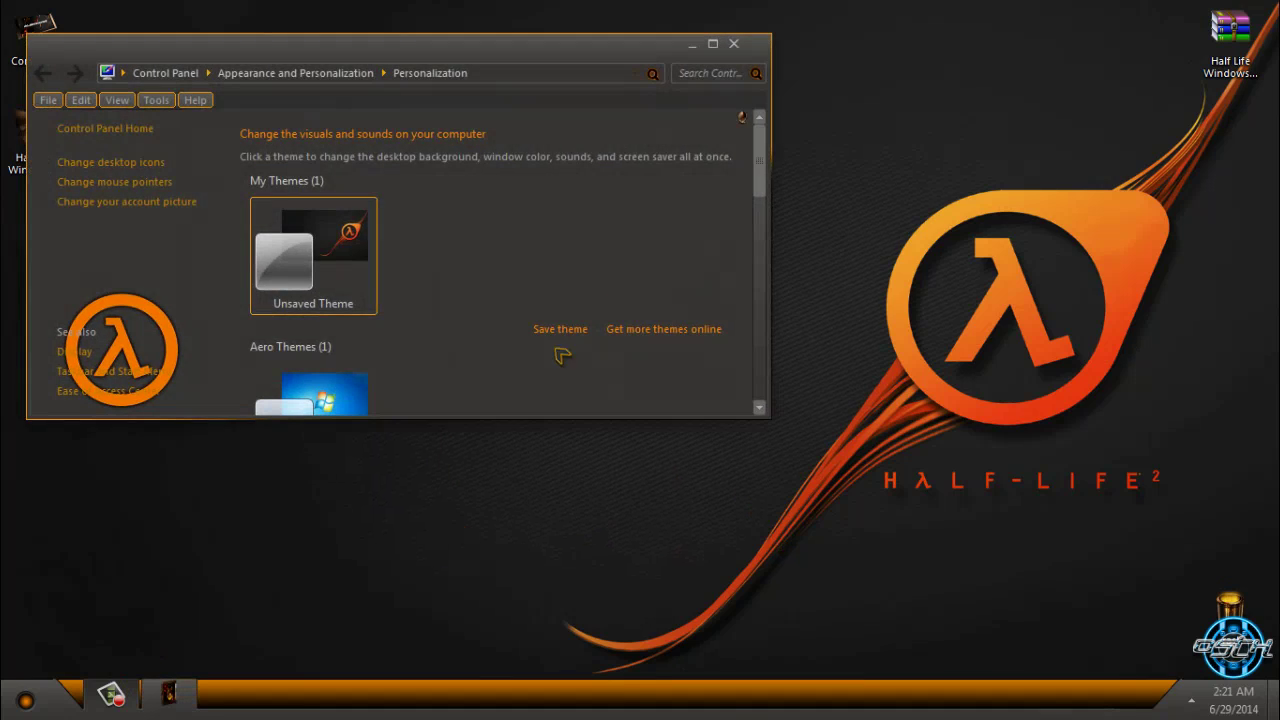
pyautogui.click(736, 44)
pyautogui.click(336, 402)
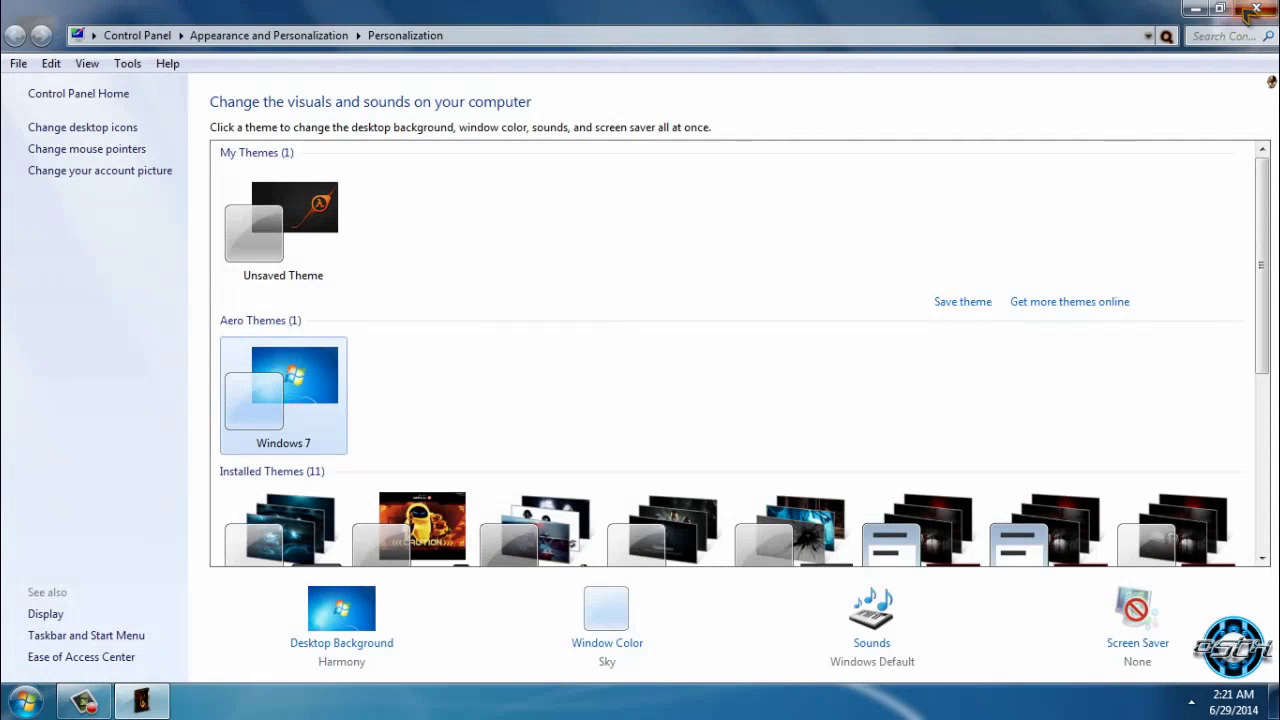
pyautogui.click(1255, 10)
# Reopen the Personalization window from the desktop's context menu.
pyautogui.rightClick(205, 320)
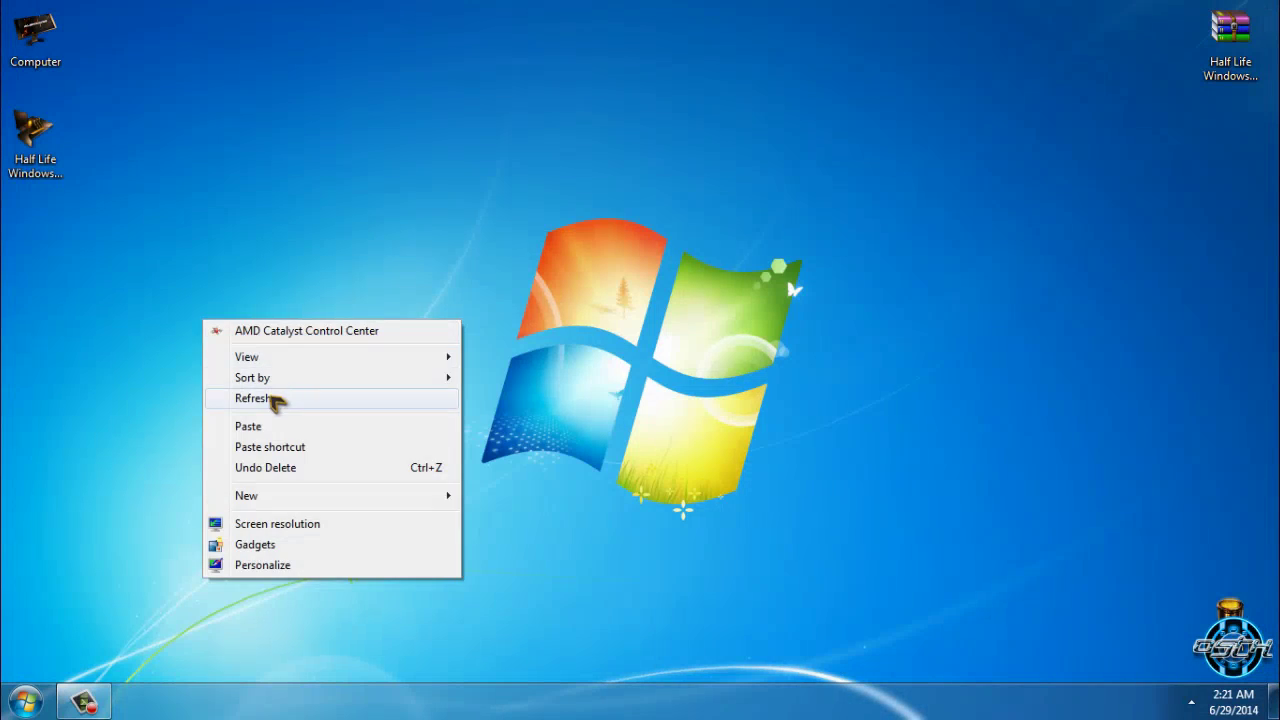
pyautogui.click(277, 400)
pyautogui.rightClick(272, 398)
pyautogui.click(380, 645)
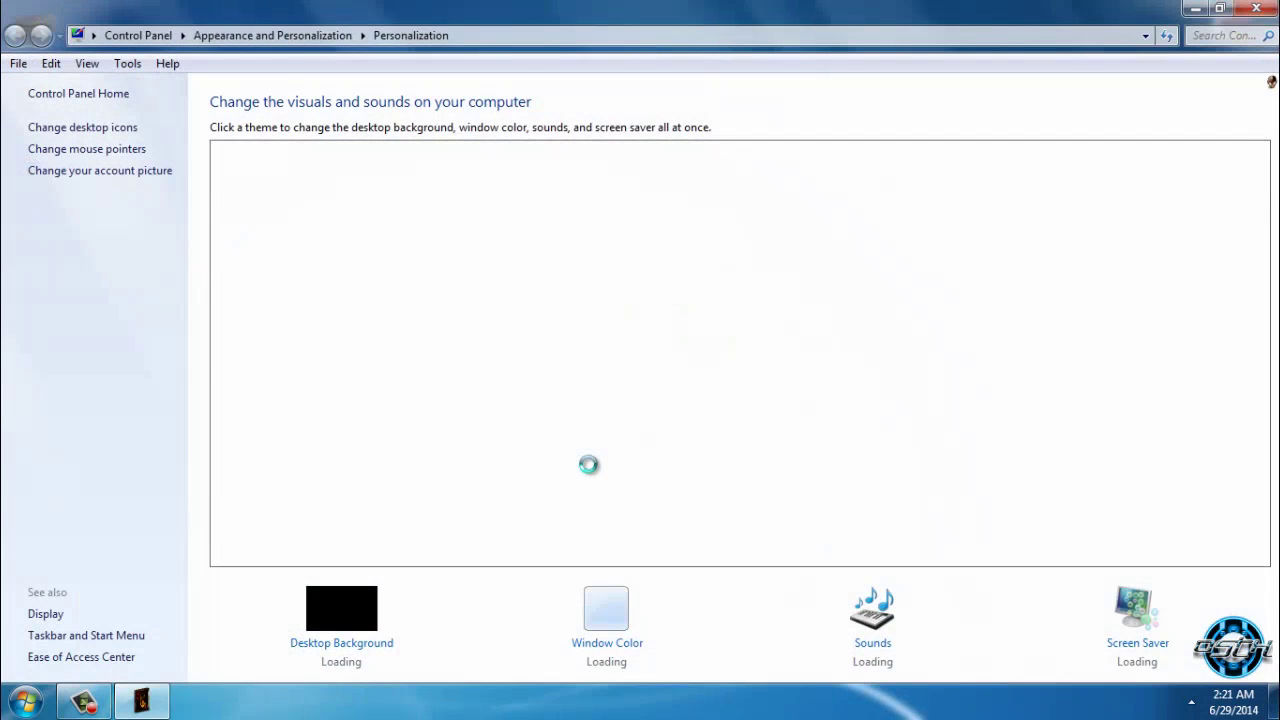
# Apply the Half Life theme, review its Desktop Background wallpapers, and refresh the desktop.
pyautogui.click(756, 461)
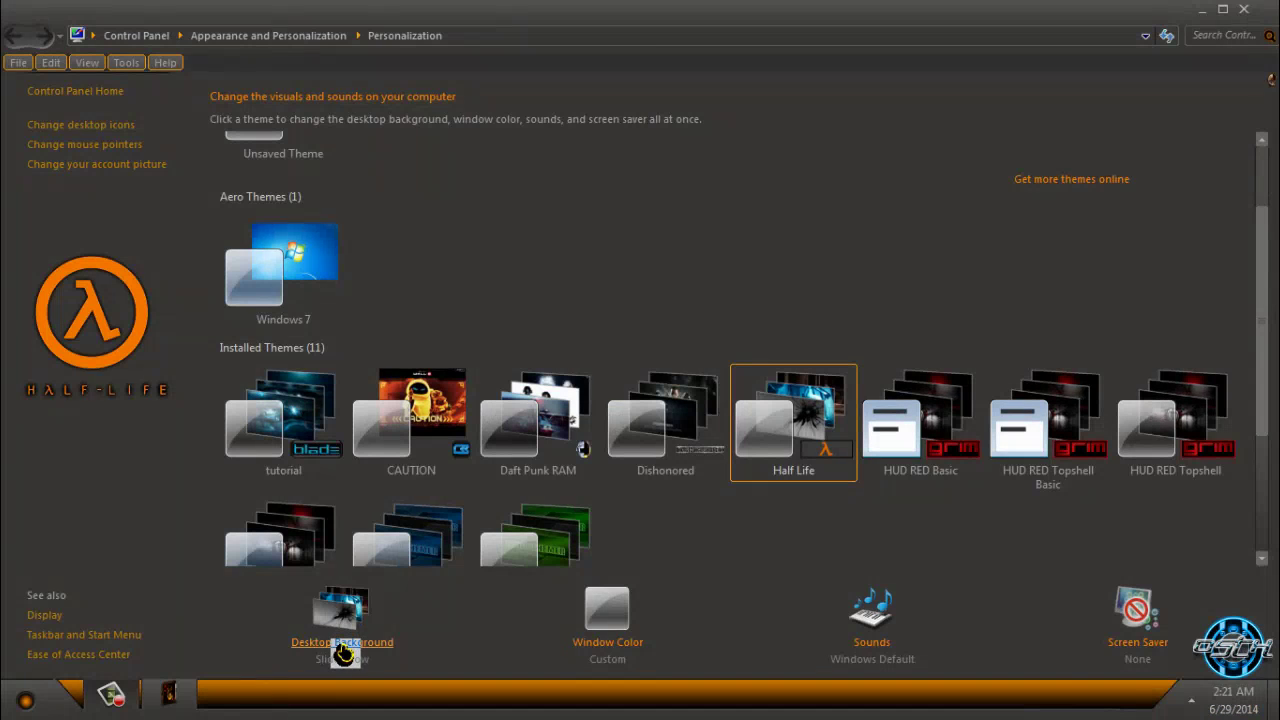
pyautogui.click(350, 645)
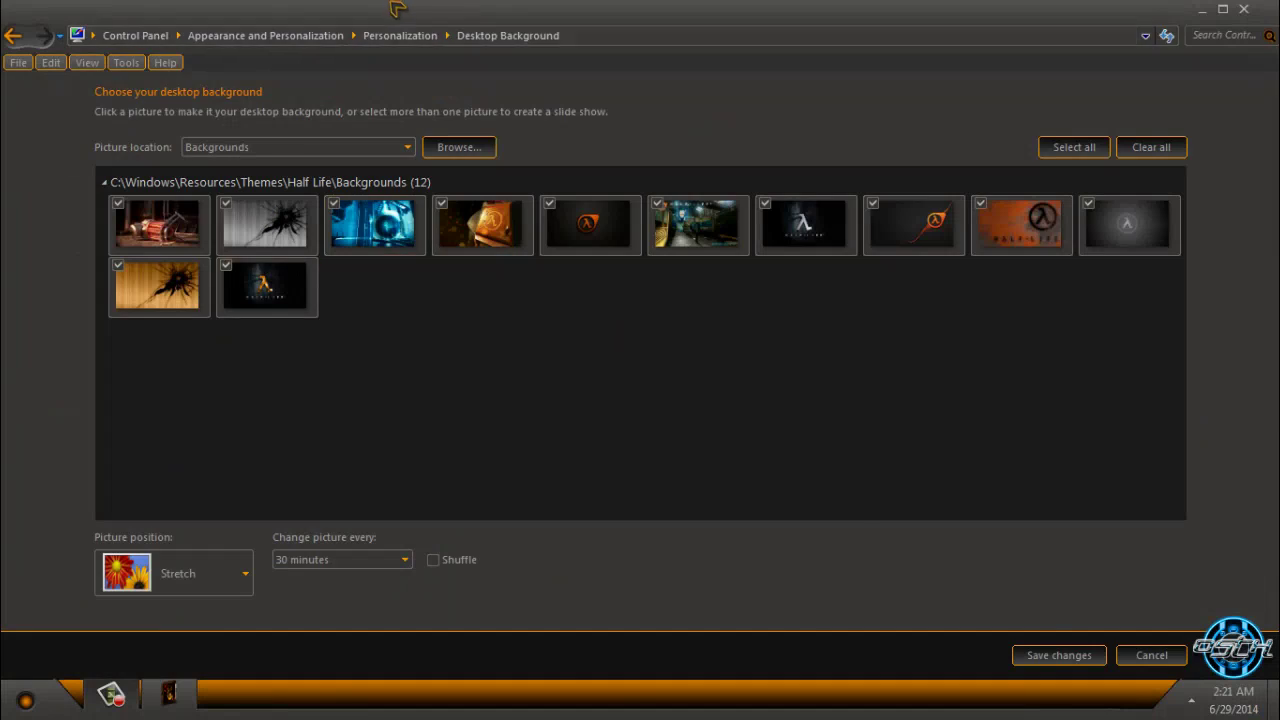
pyautogui.moveTo(400, 10); pyautogui.dragTo(478, 52)
pyautogui.click(920, 52)
pyautogui.click(1243, 9)
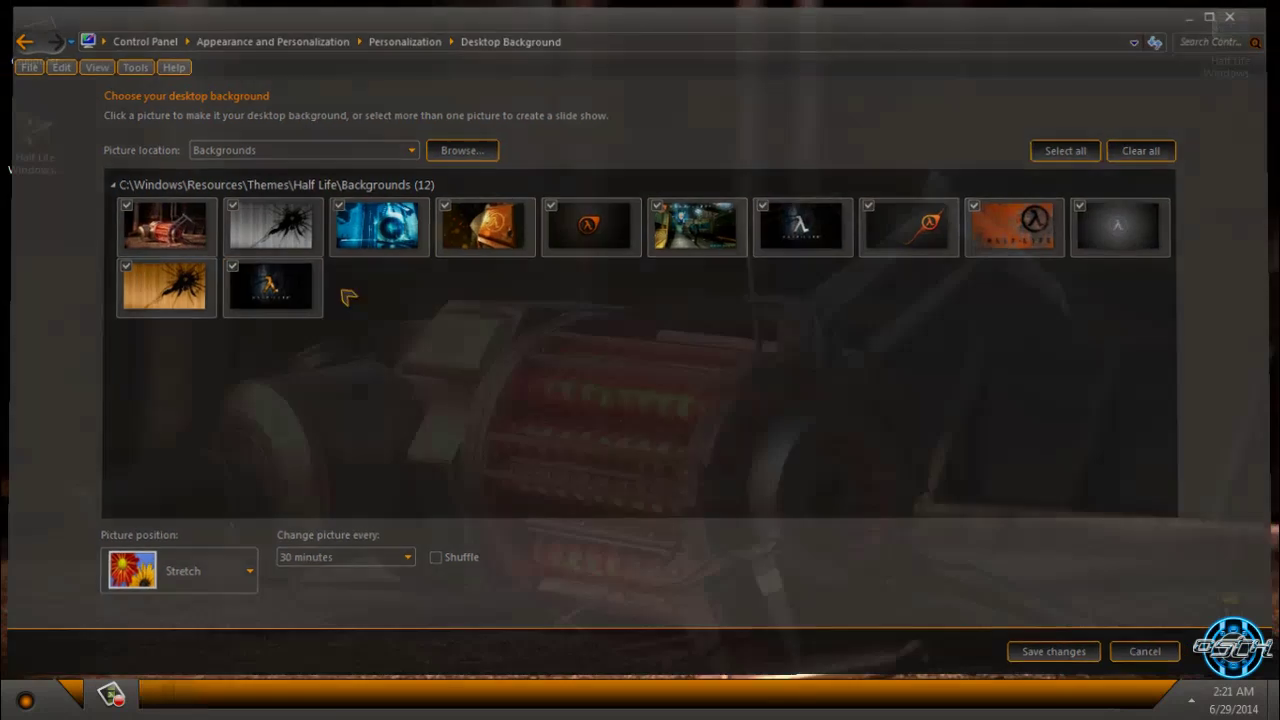
pyautogui.rightClick(318, 294)
pyautogui.click(378, 374)
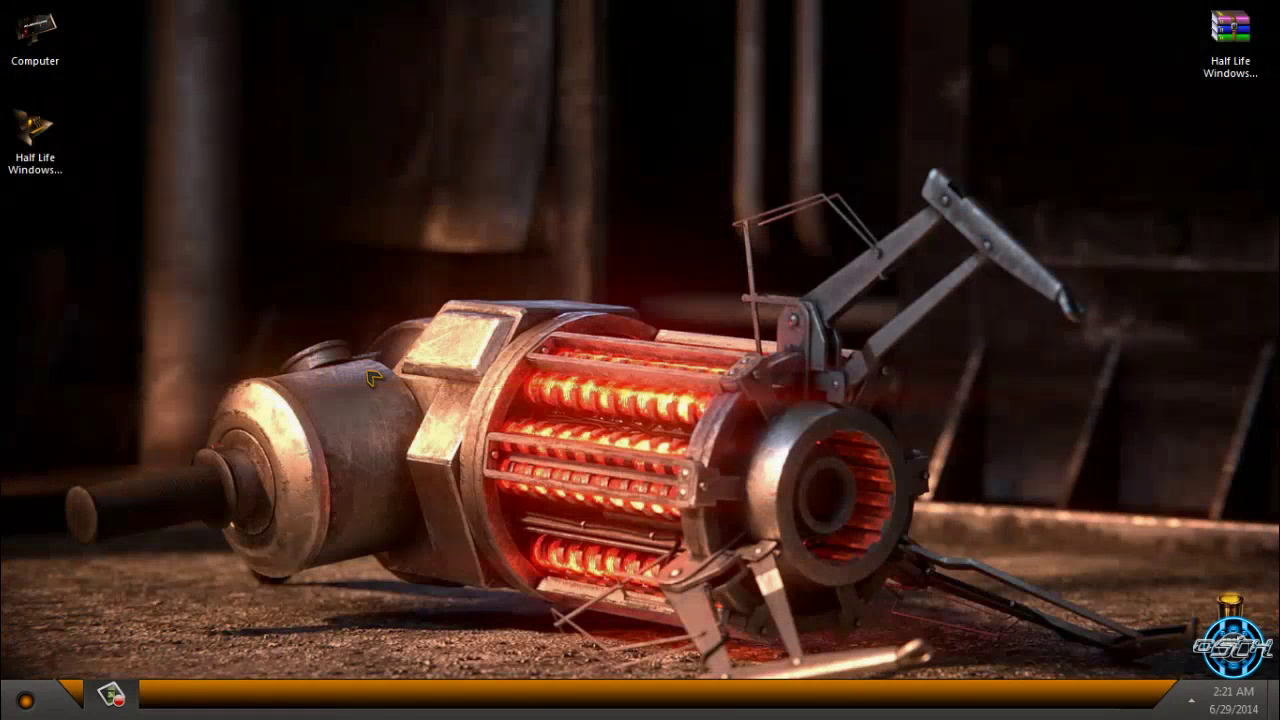